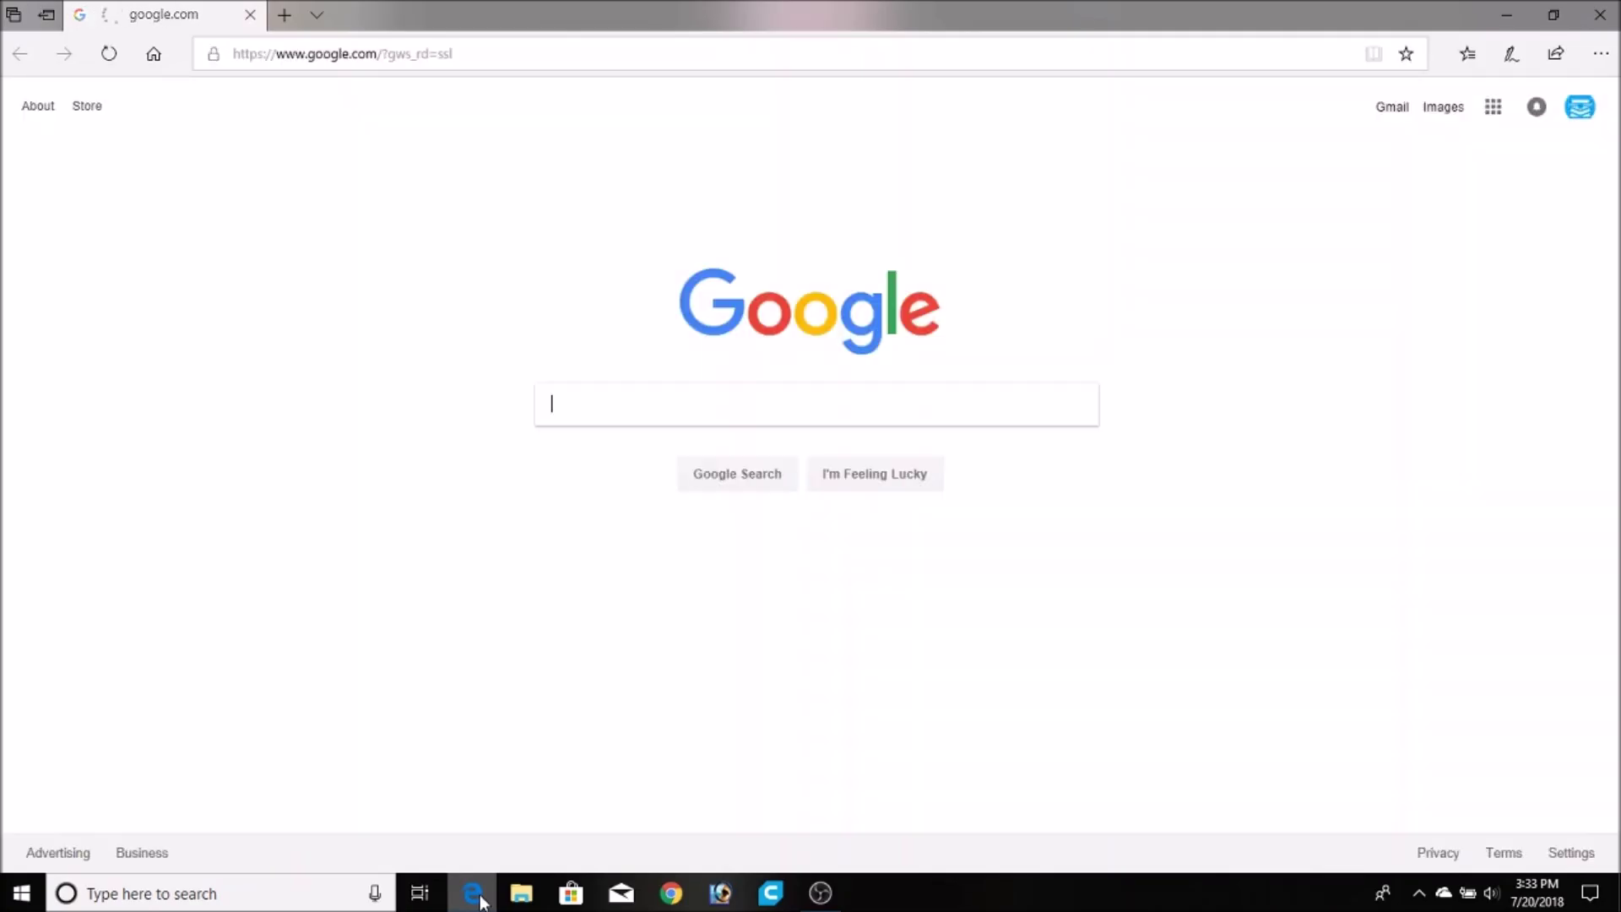
# Step: Go to thingiverse.com in the browser
pyautogui.click(542, 57)
pyautogui.write('thingiverse.com/')
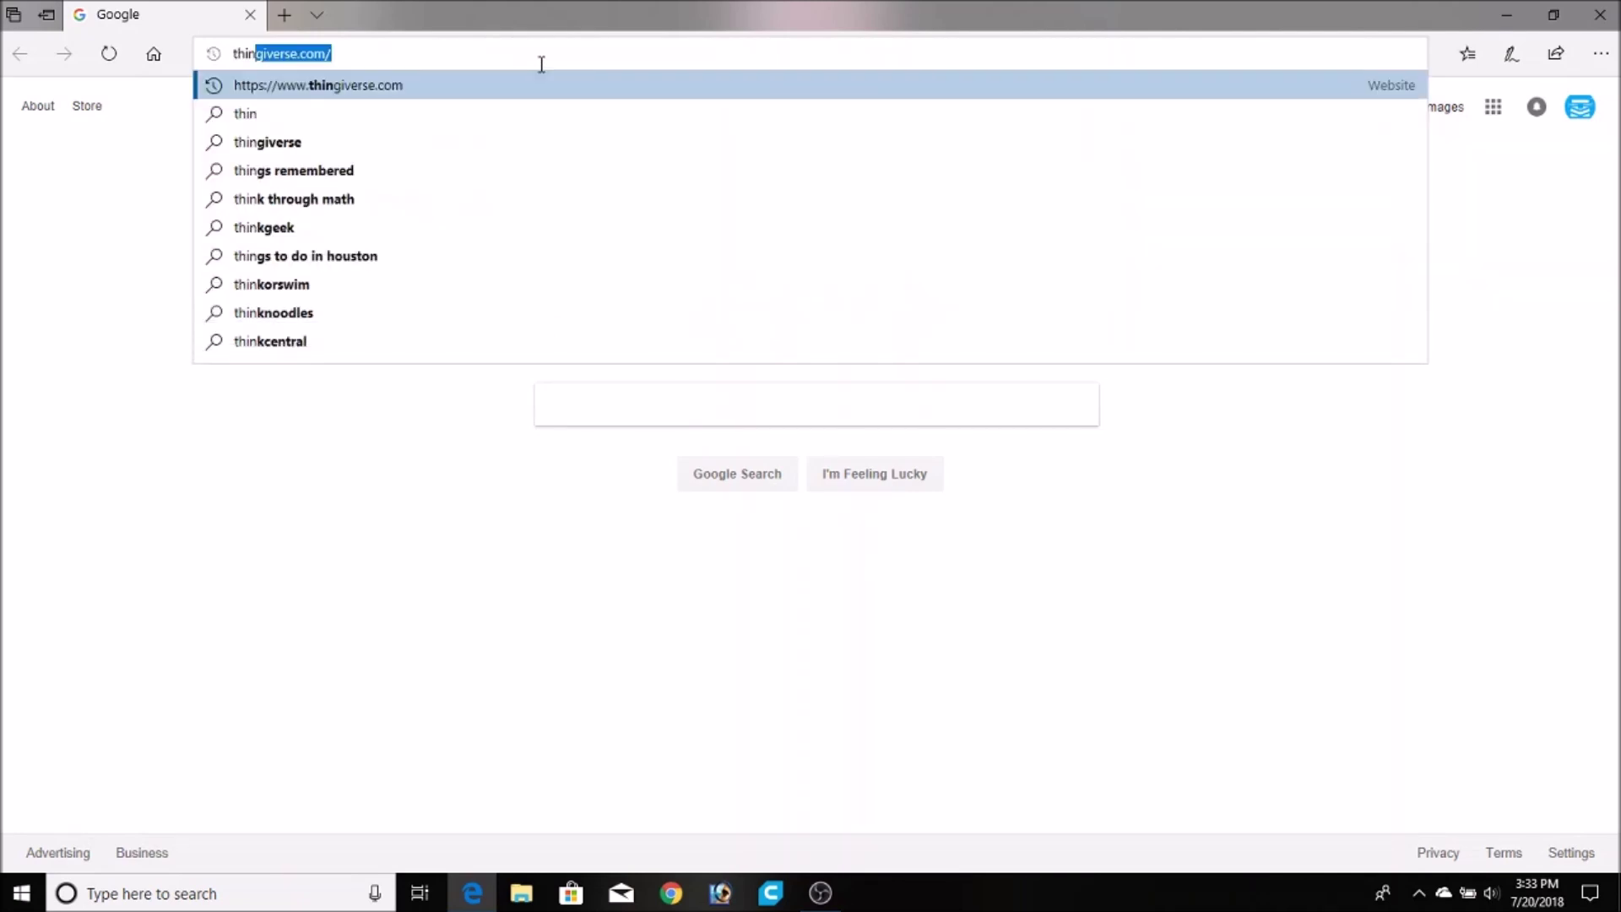
pyautogui.press('Return')
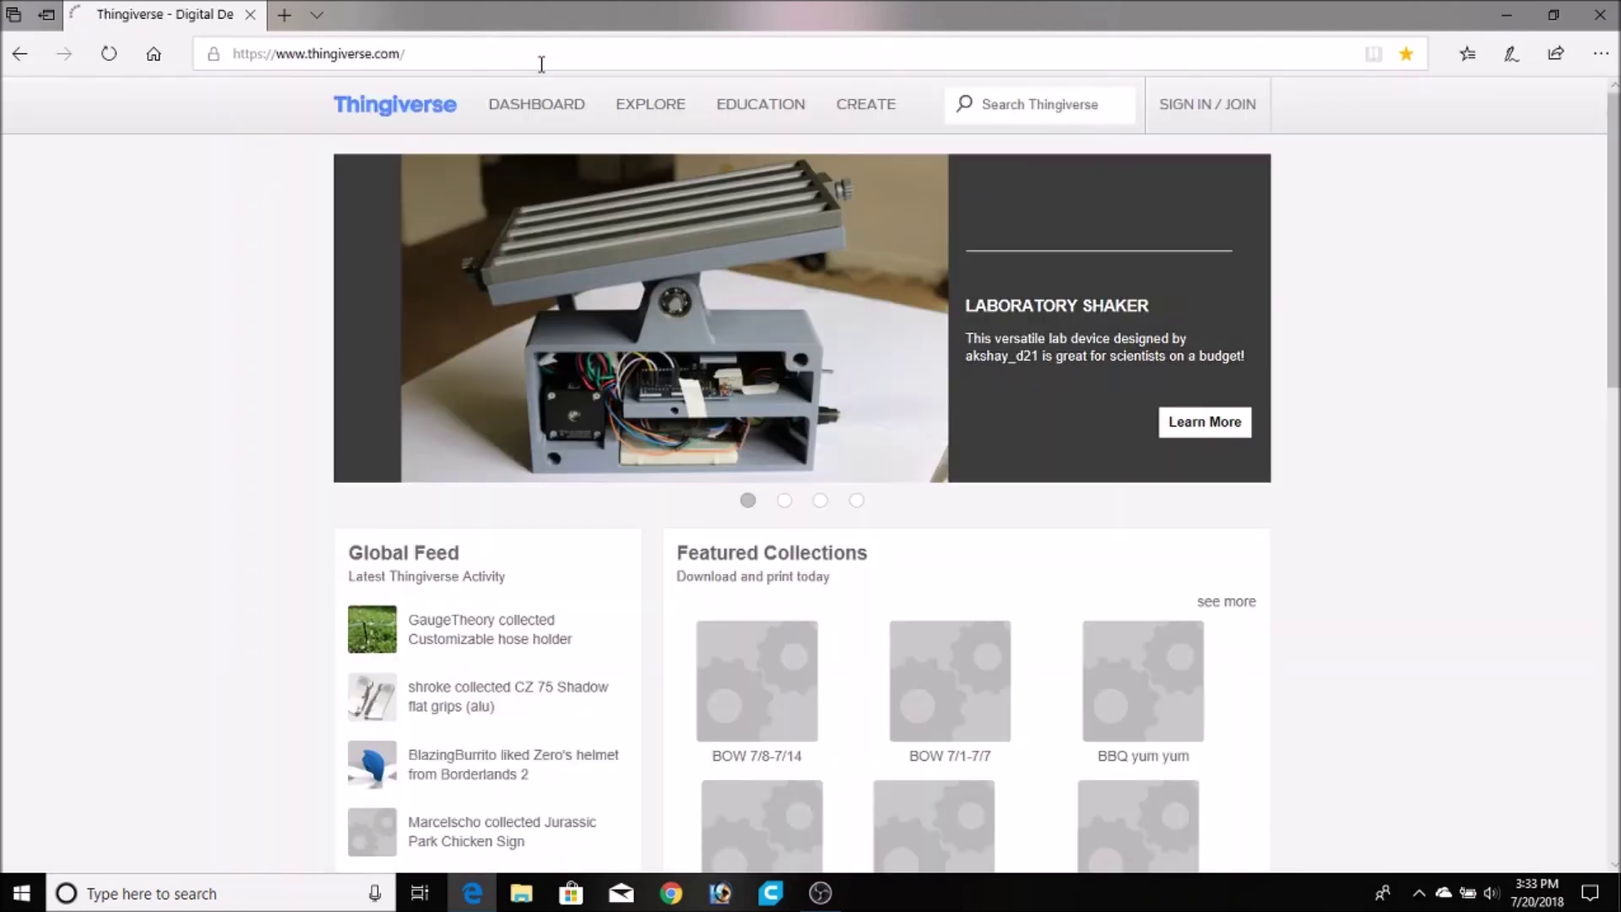
# Step: Search Thingiverse for 'deadpool' and open the Deadpool Bust Pen Holder result
pyautogui.click(1001, 104)
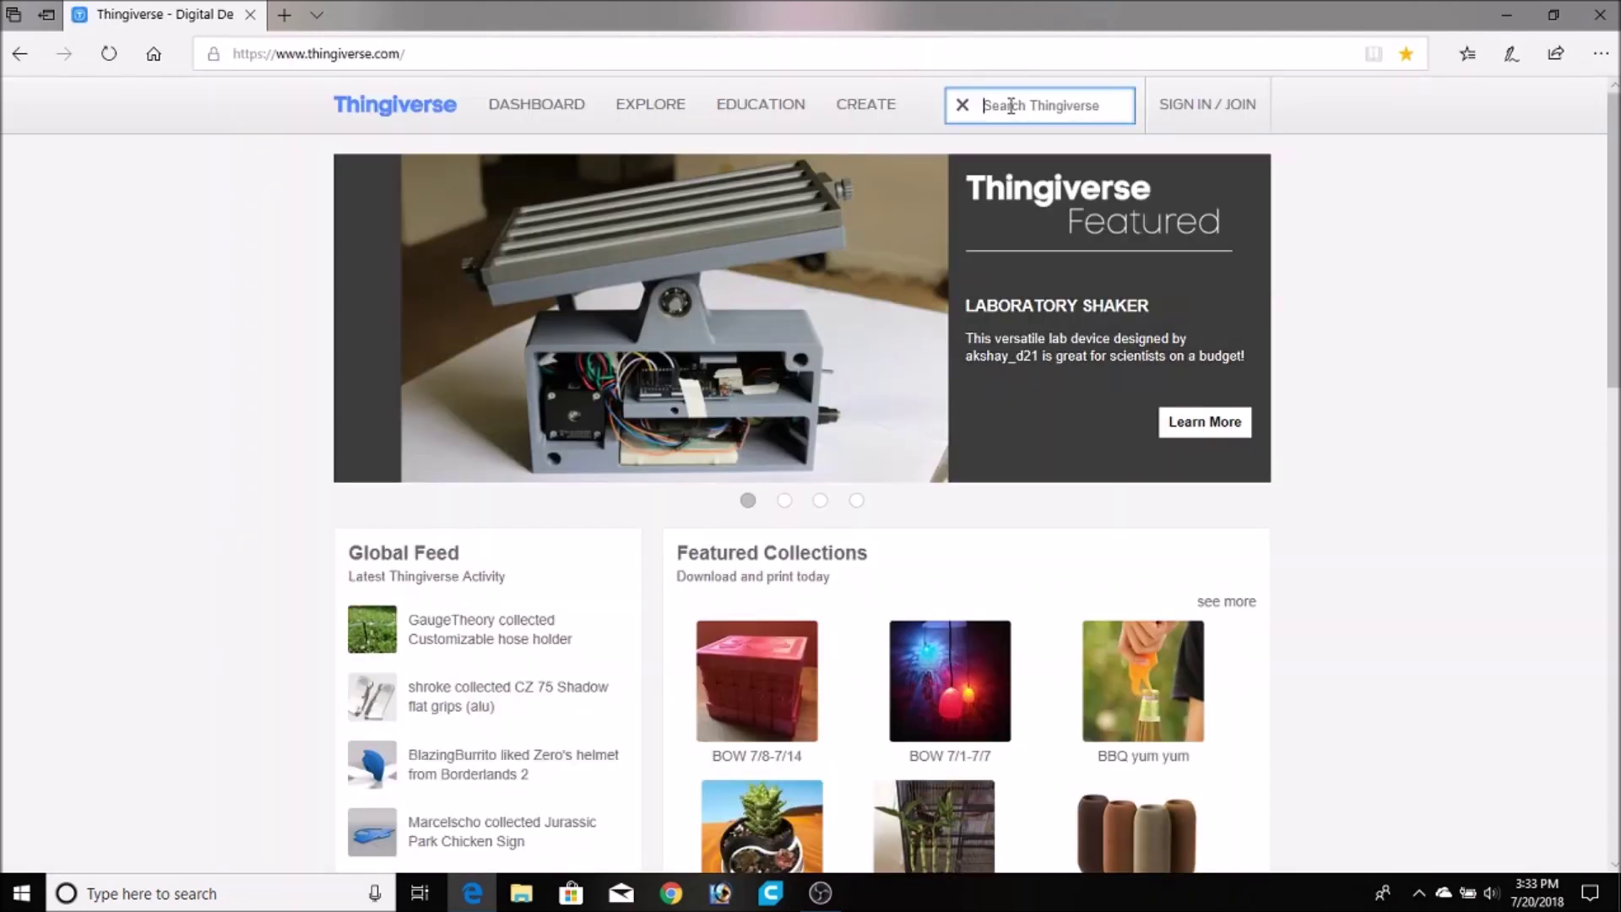
pyautogui.write('deadpool')
pyautogui.press('Return')
pyautogui.scroll(-10, 1385, 376)
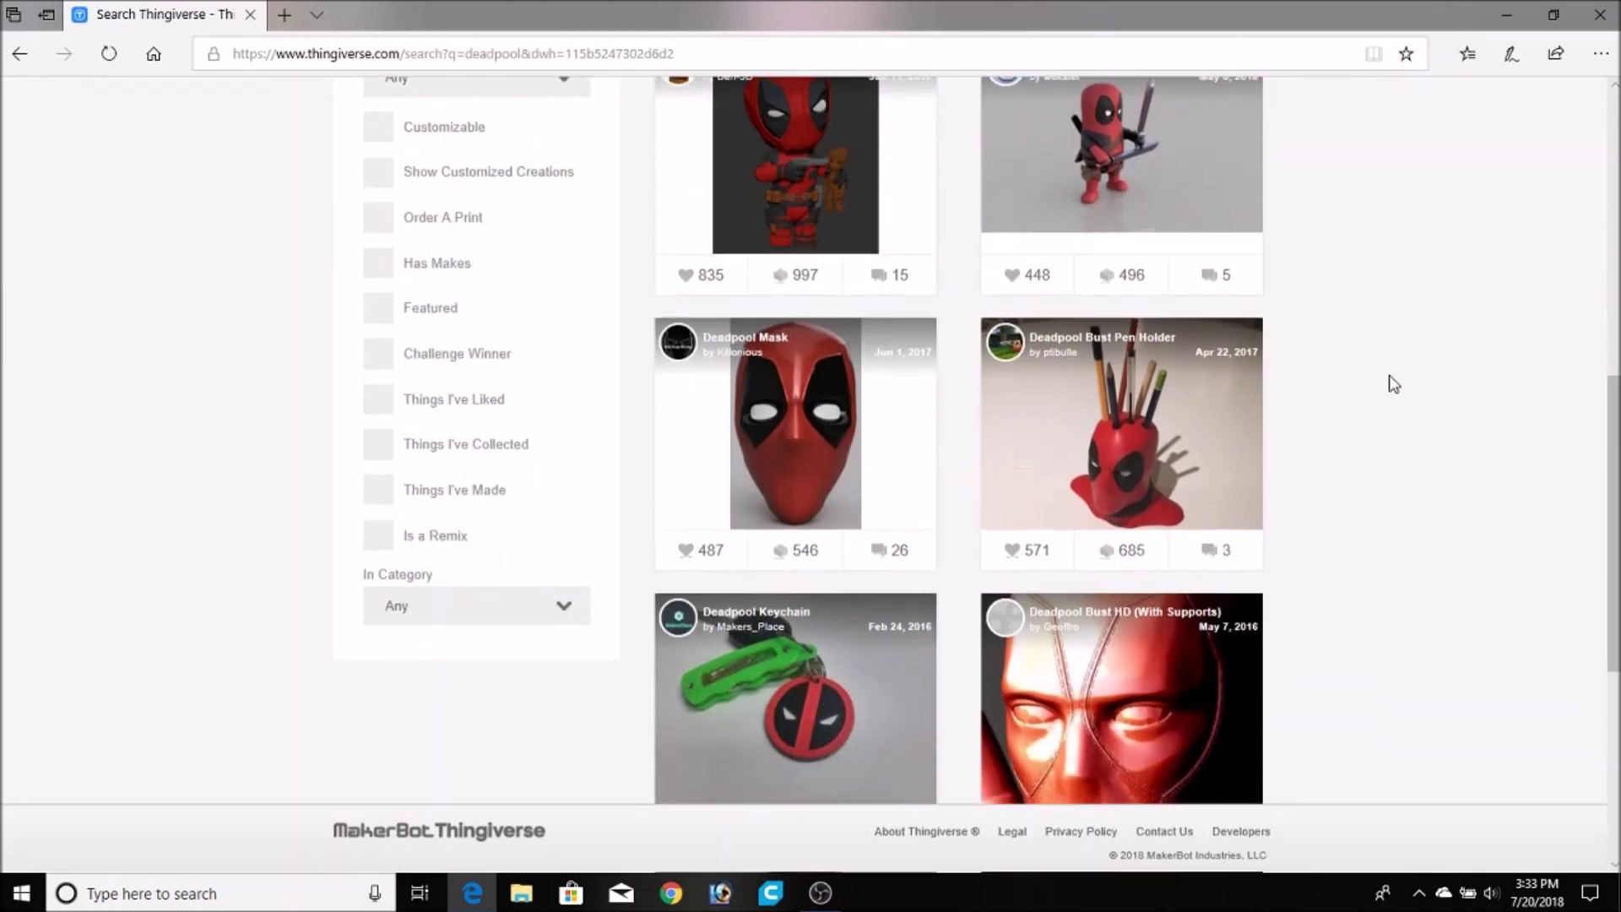
pyautogui.scroll(-5, 1391, 386)
pyautogui.scroll(4, 1390, 401)
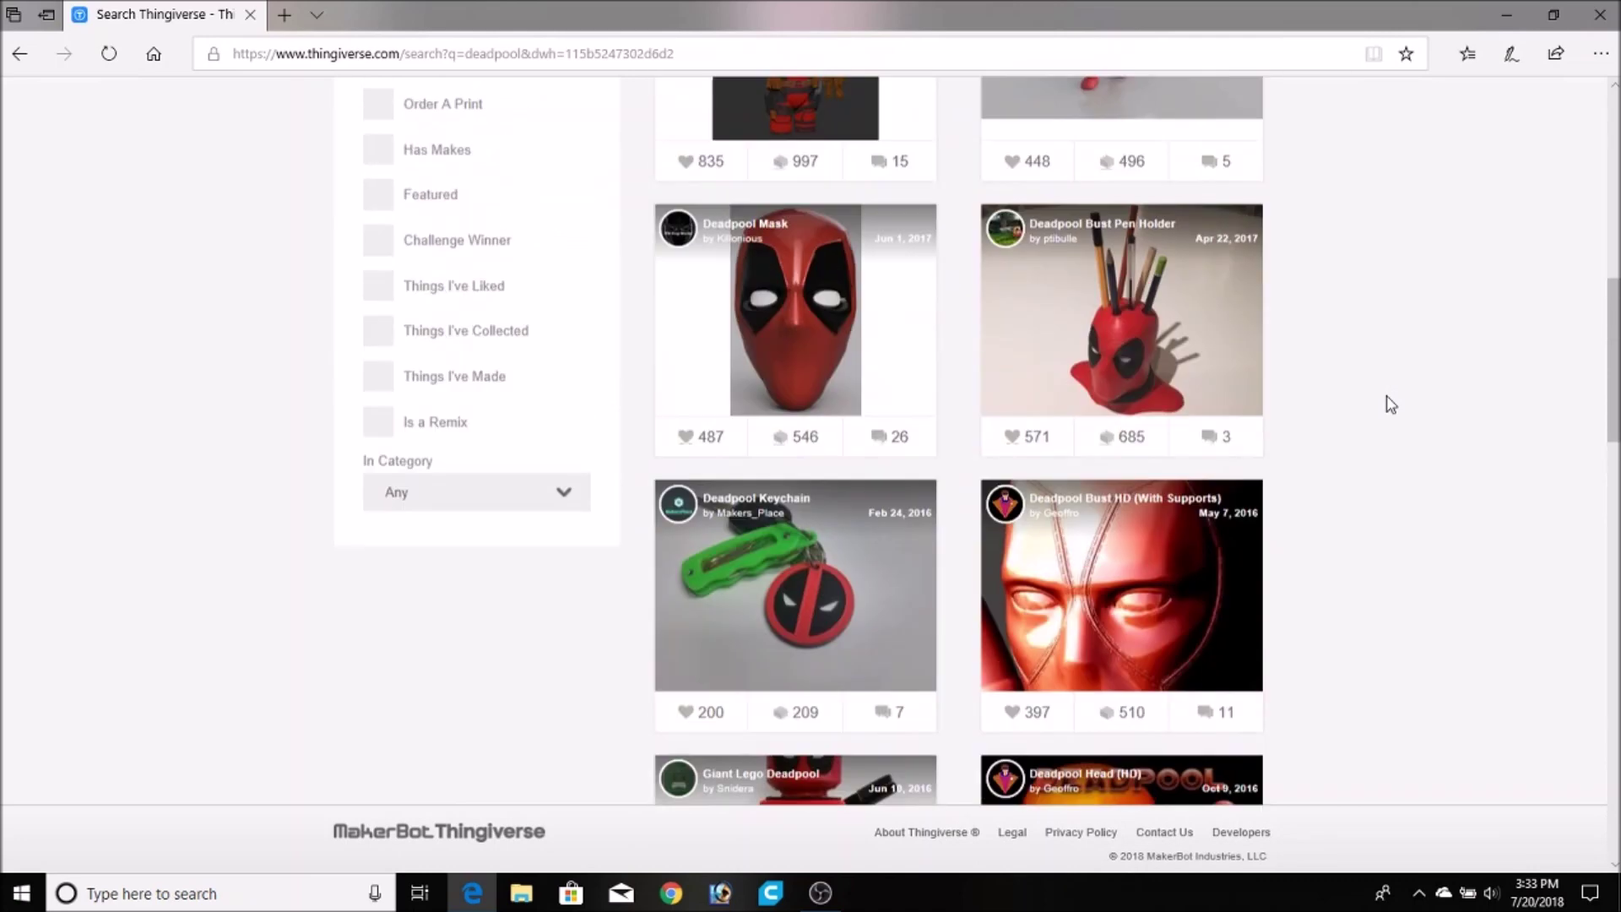
pyautogui.scroll(1, 1390, 404)
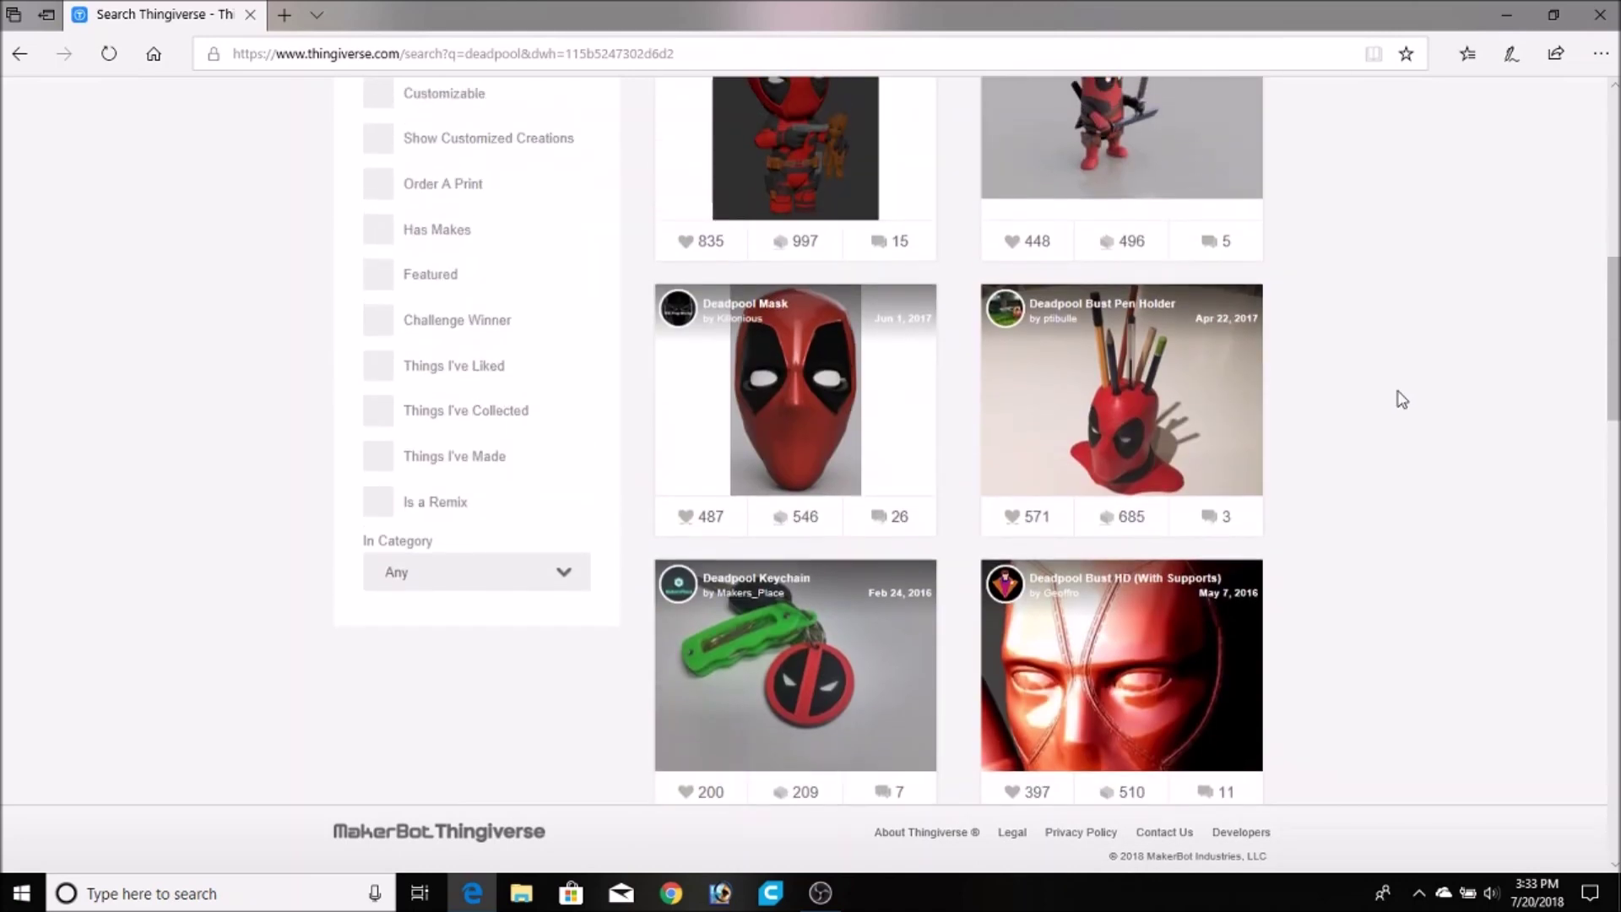
pyautogui.click(1195, 393)
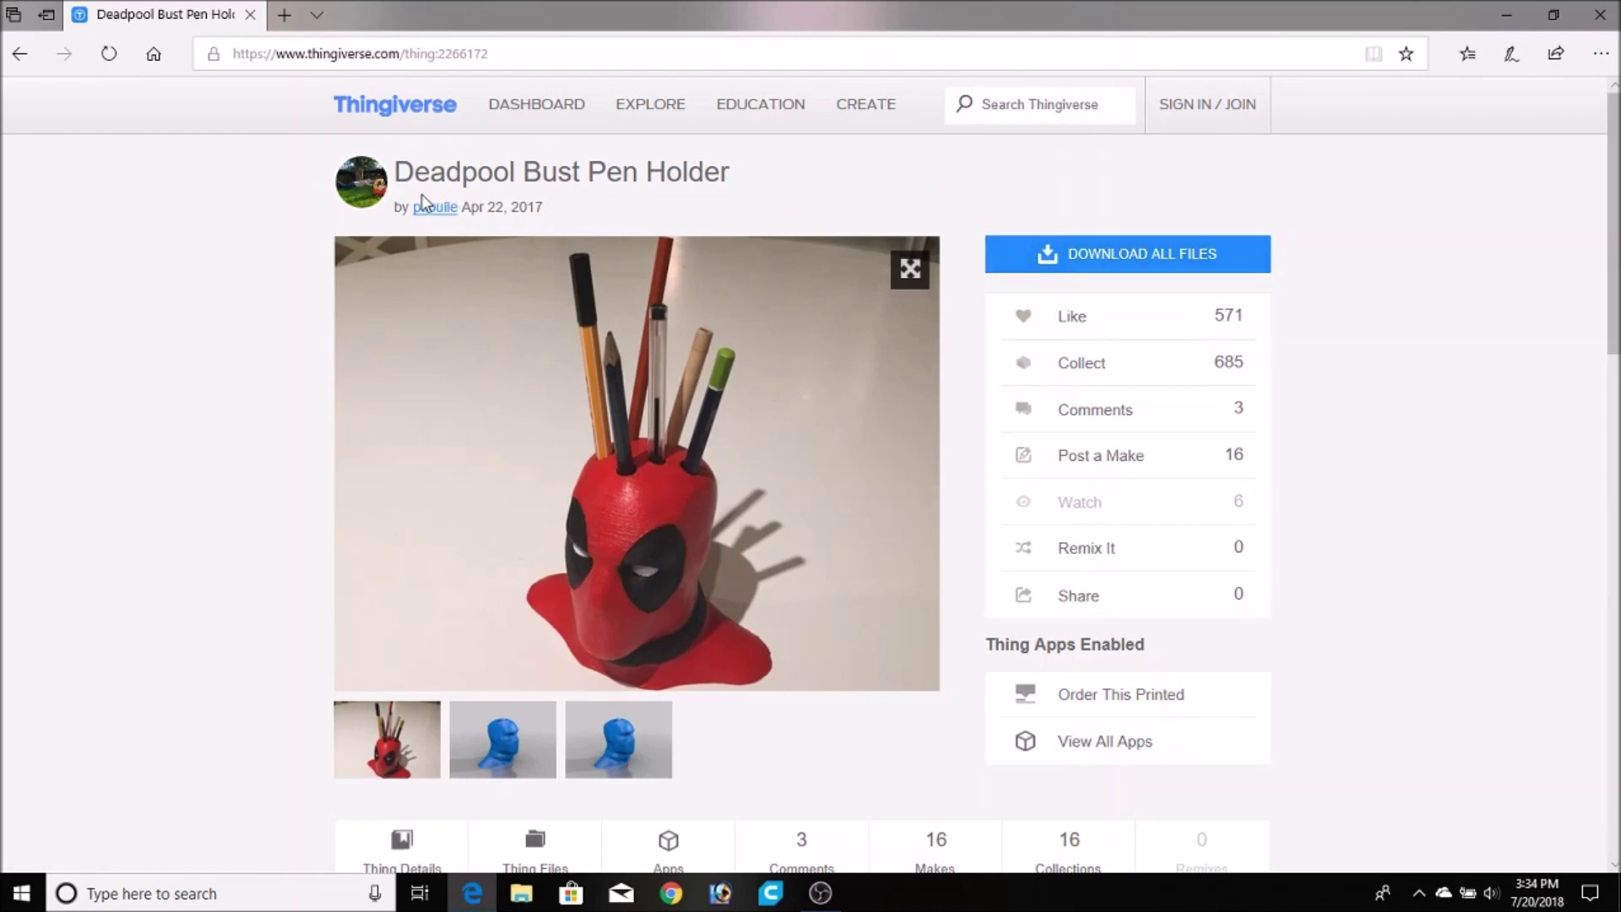
# Step: Download all files of the model, saving Deadpool_Bust_Pen_Holder.zip to the Desktop
pyautogui.click(1121, 266)
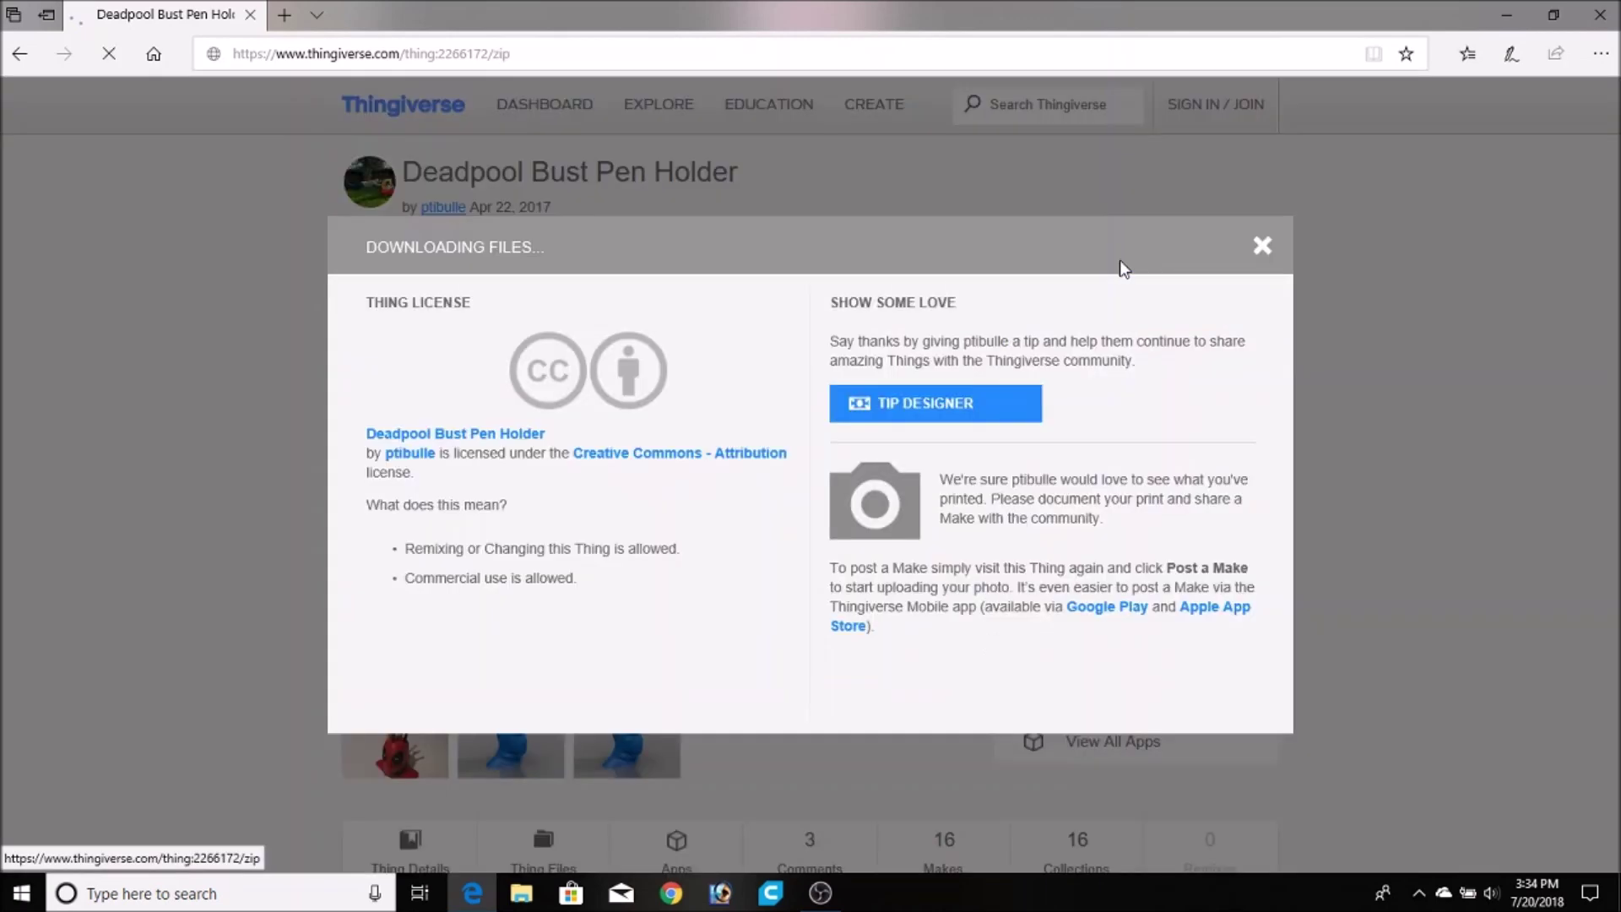
pyautogui.click(1262, 247)
pyautogui.click(1097, 832)
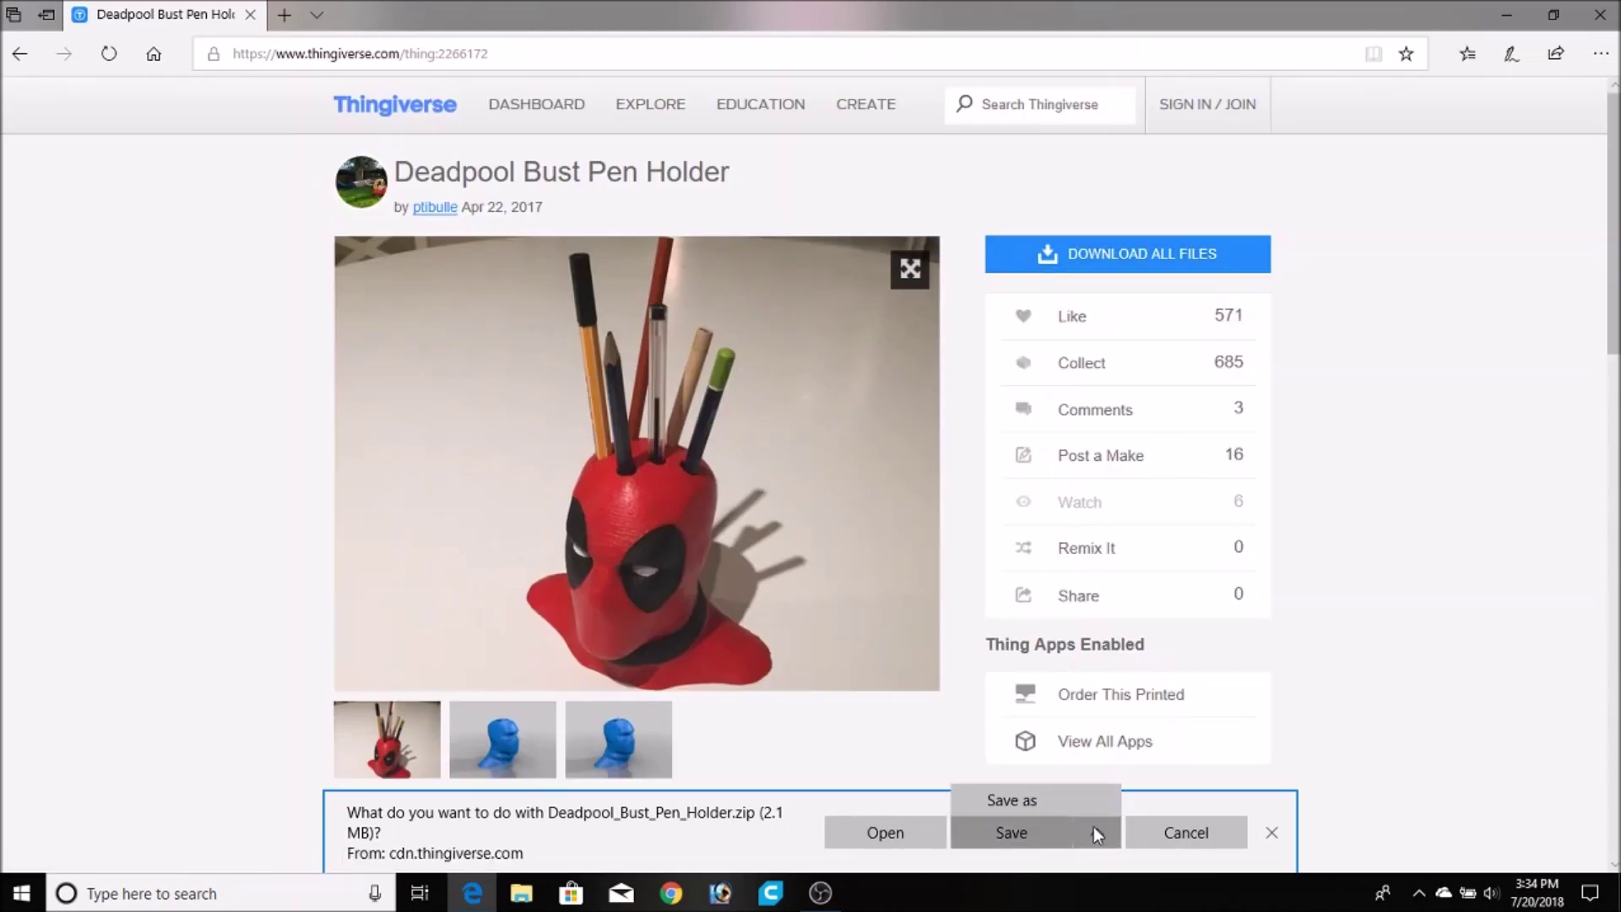
pyautogui.click(1077, 802)
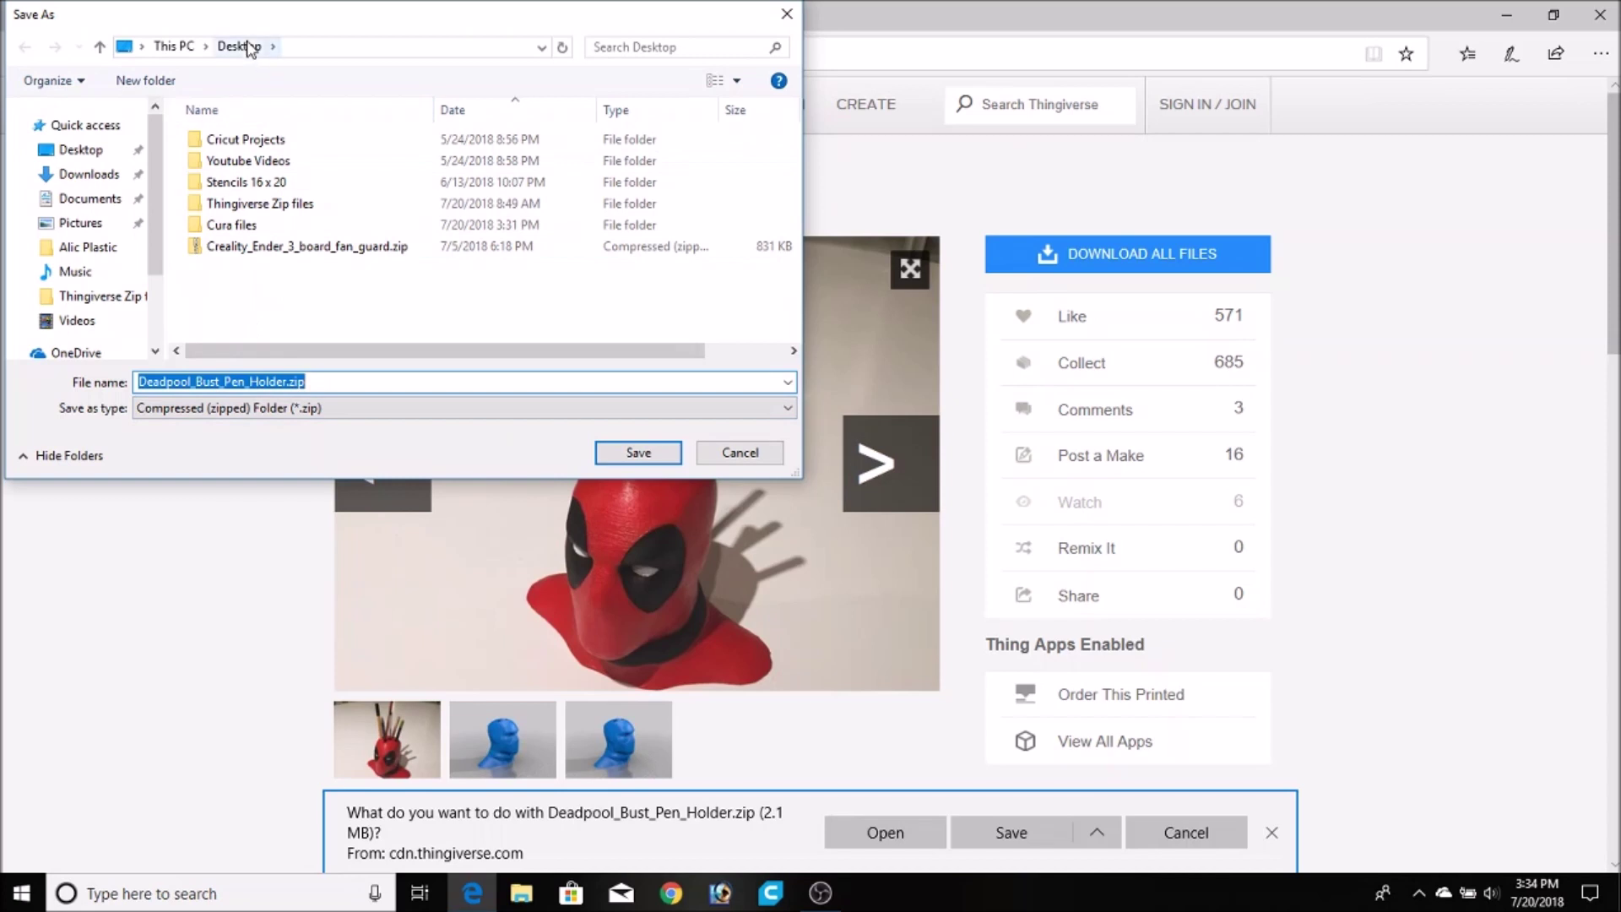
pyautogui.click(639, 453)
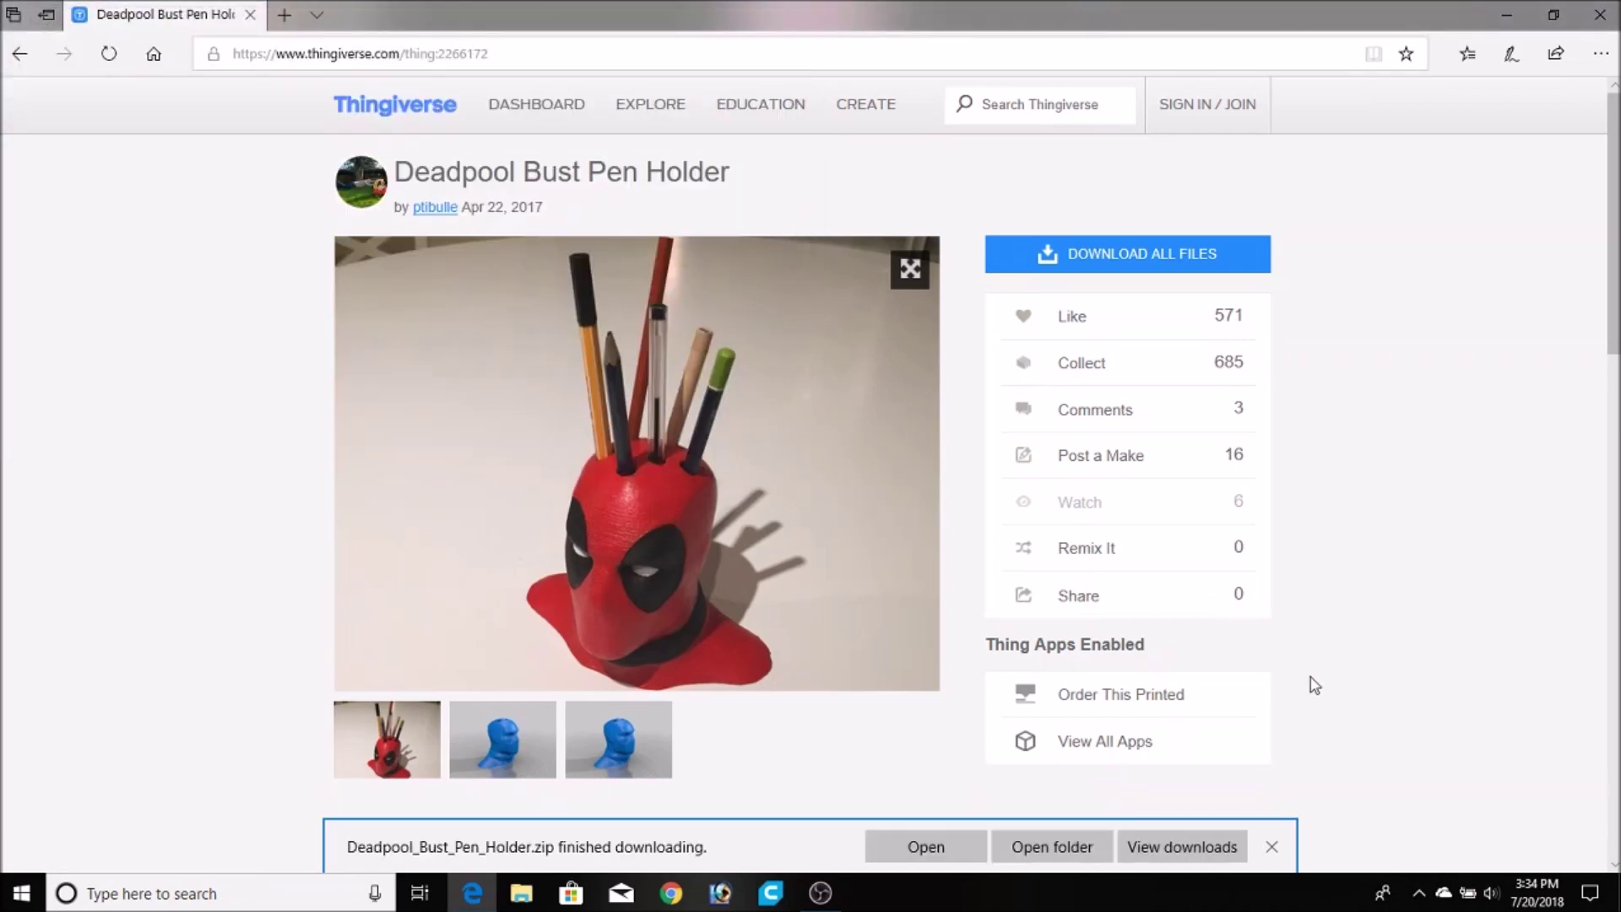
pyautogui.click(1271, 847)
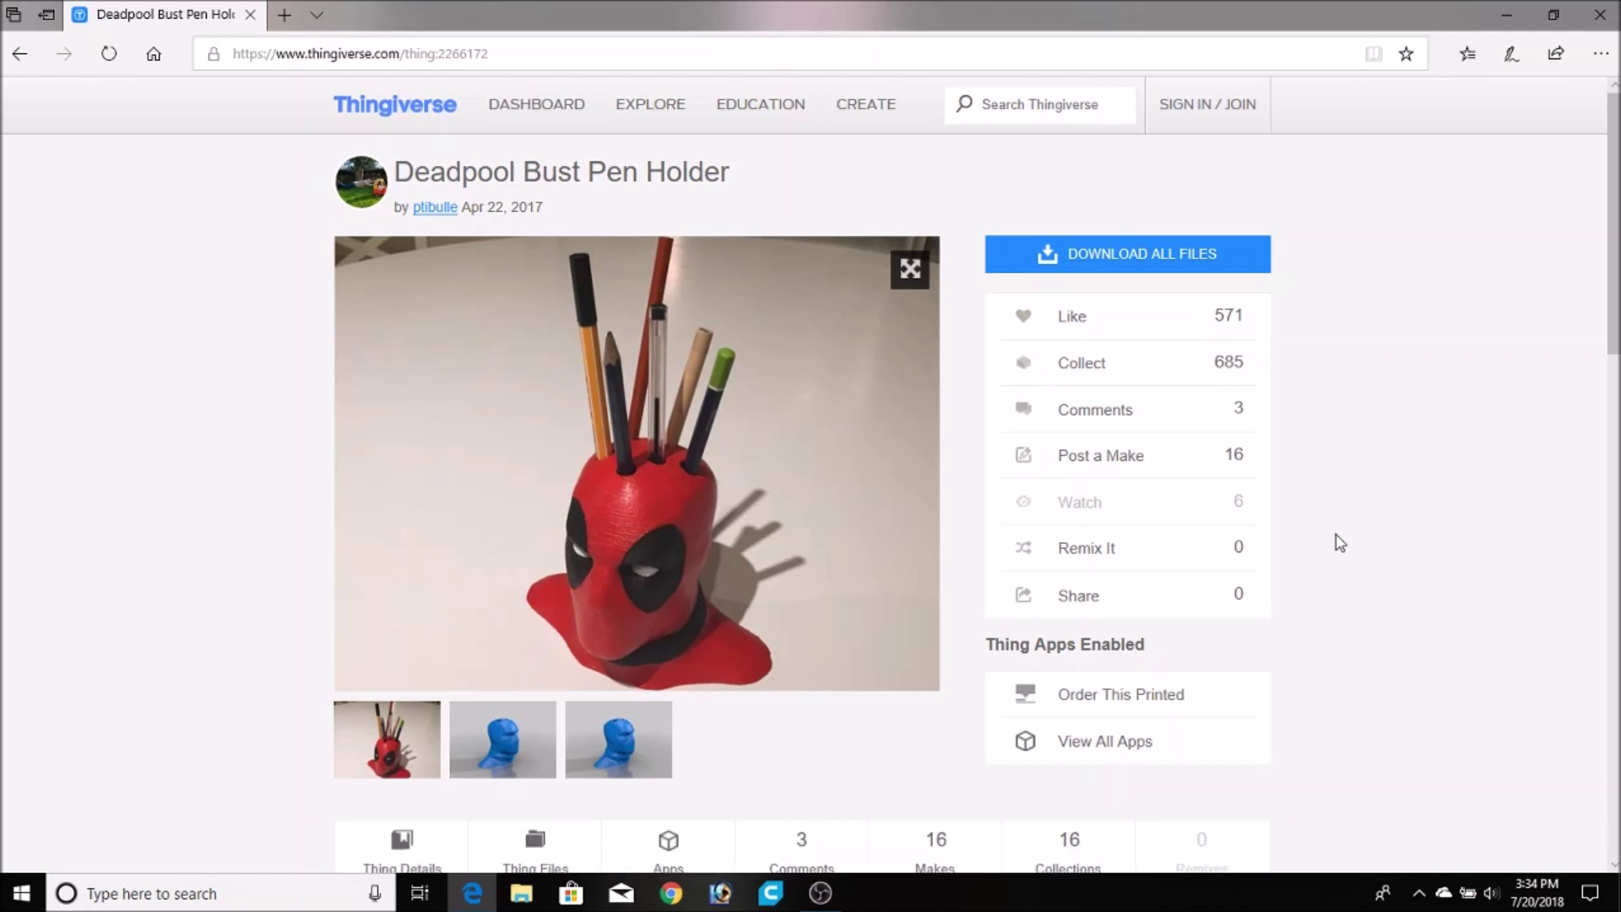
# Step: Copy deadpool.stl from the zip's files folder to the desktop, then launch Ultimaker Cura
pyautogui.click(1594, 16)
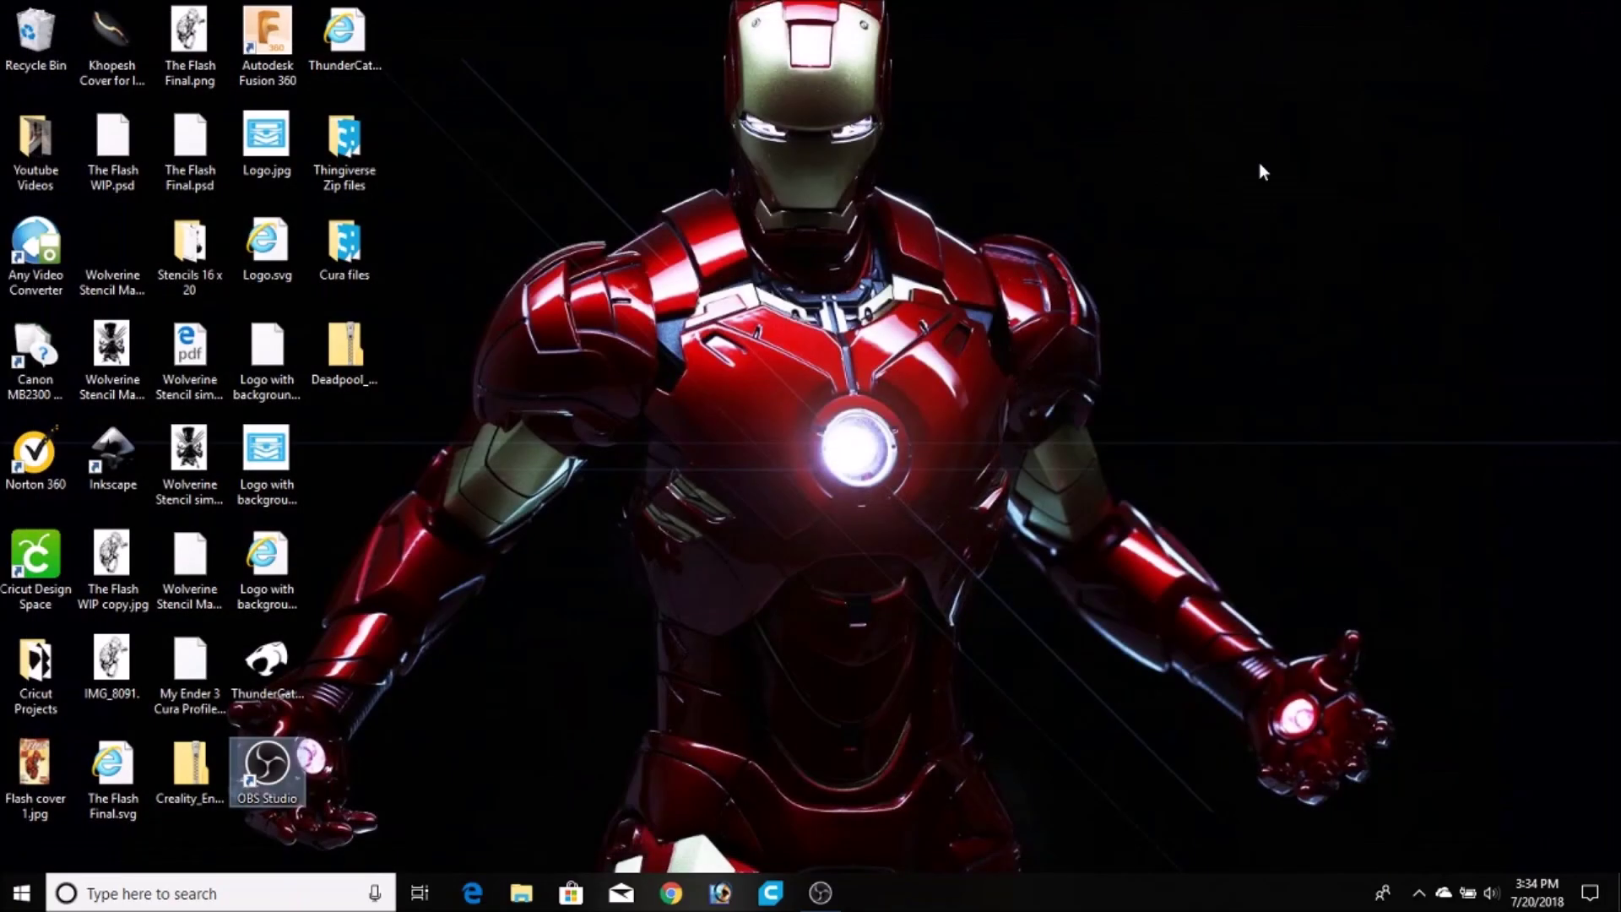
pyautogui.doubleClick(351, 351)
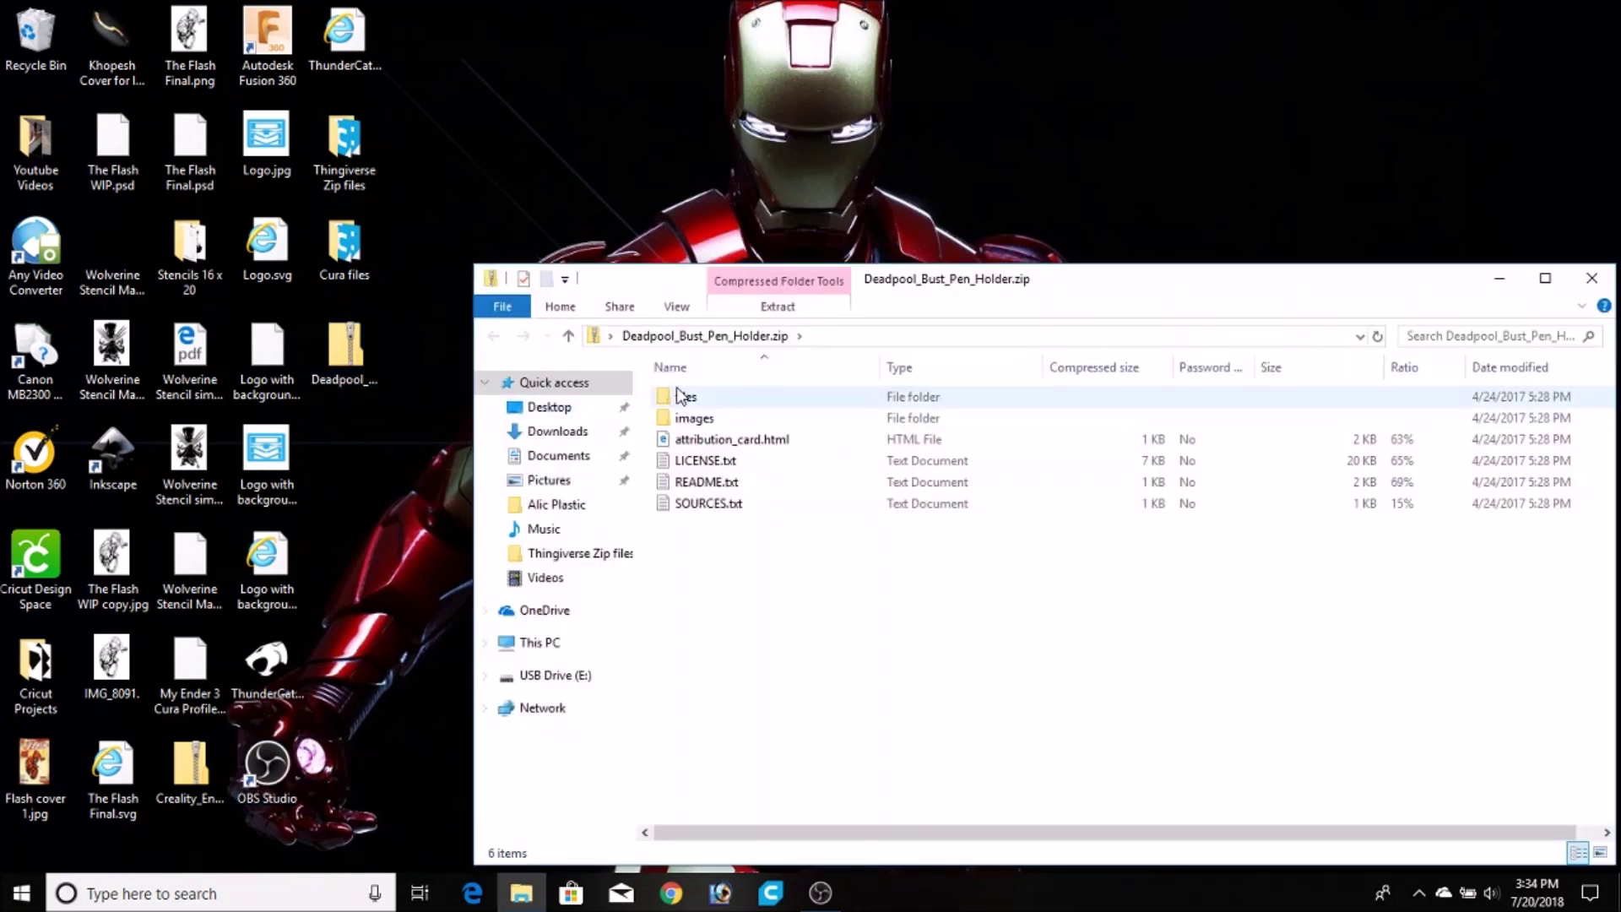
pyautogui.doubleClick(684, 397)
pyautogui.moveTo(722, 407); pyautogui.dragTo(364, 488)
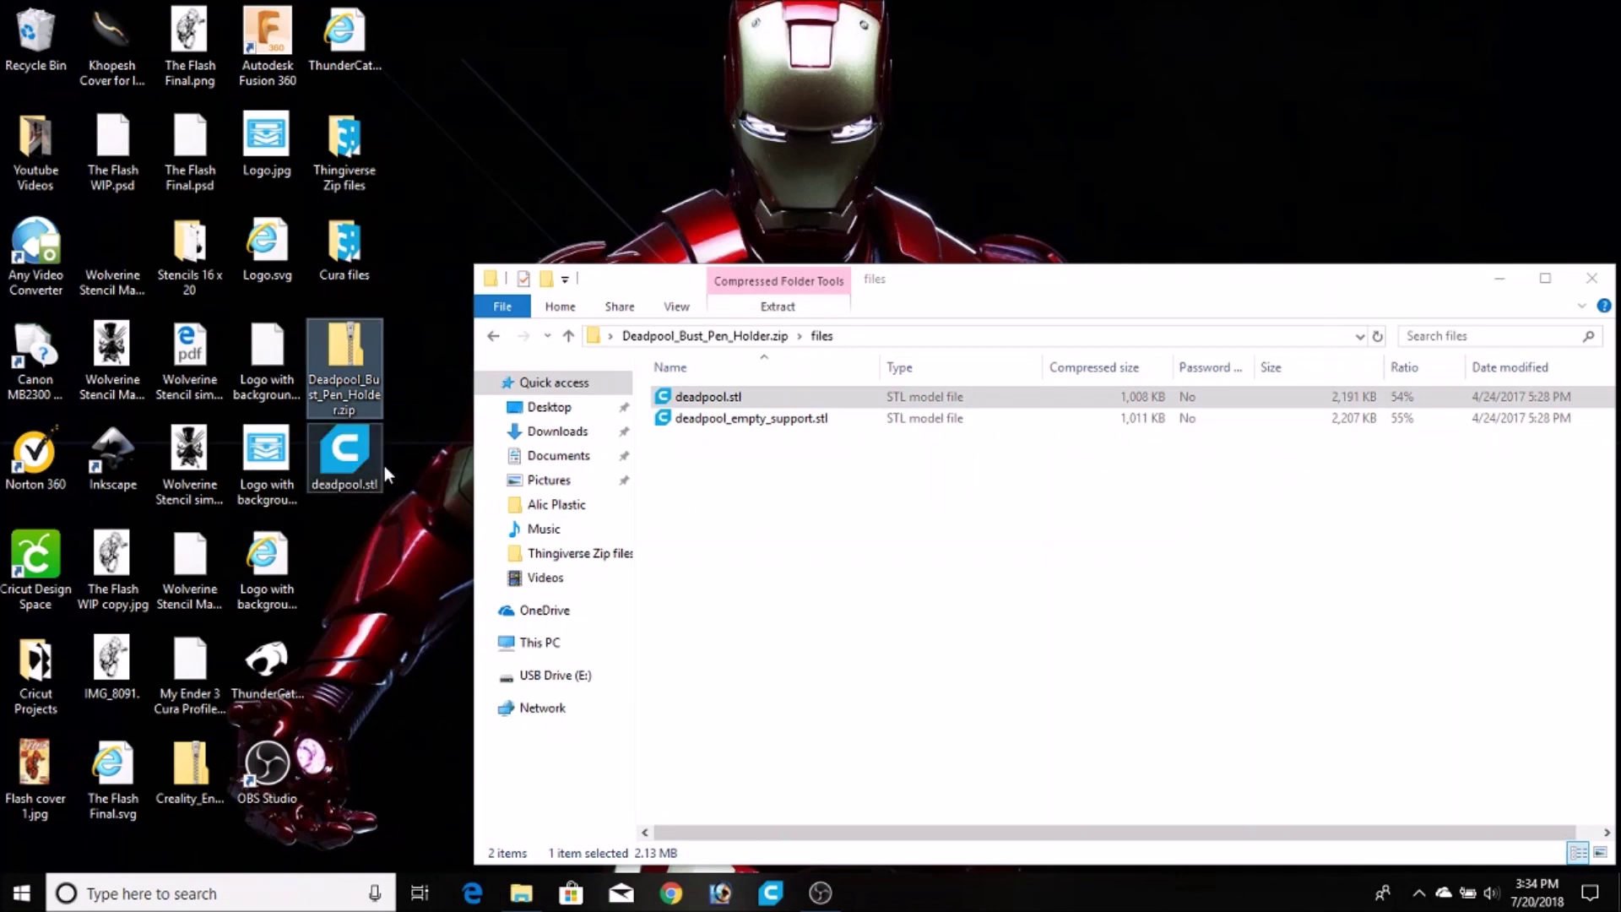
pyautogui.click(1591, 278)
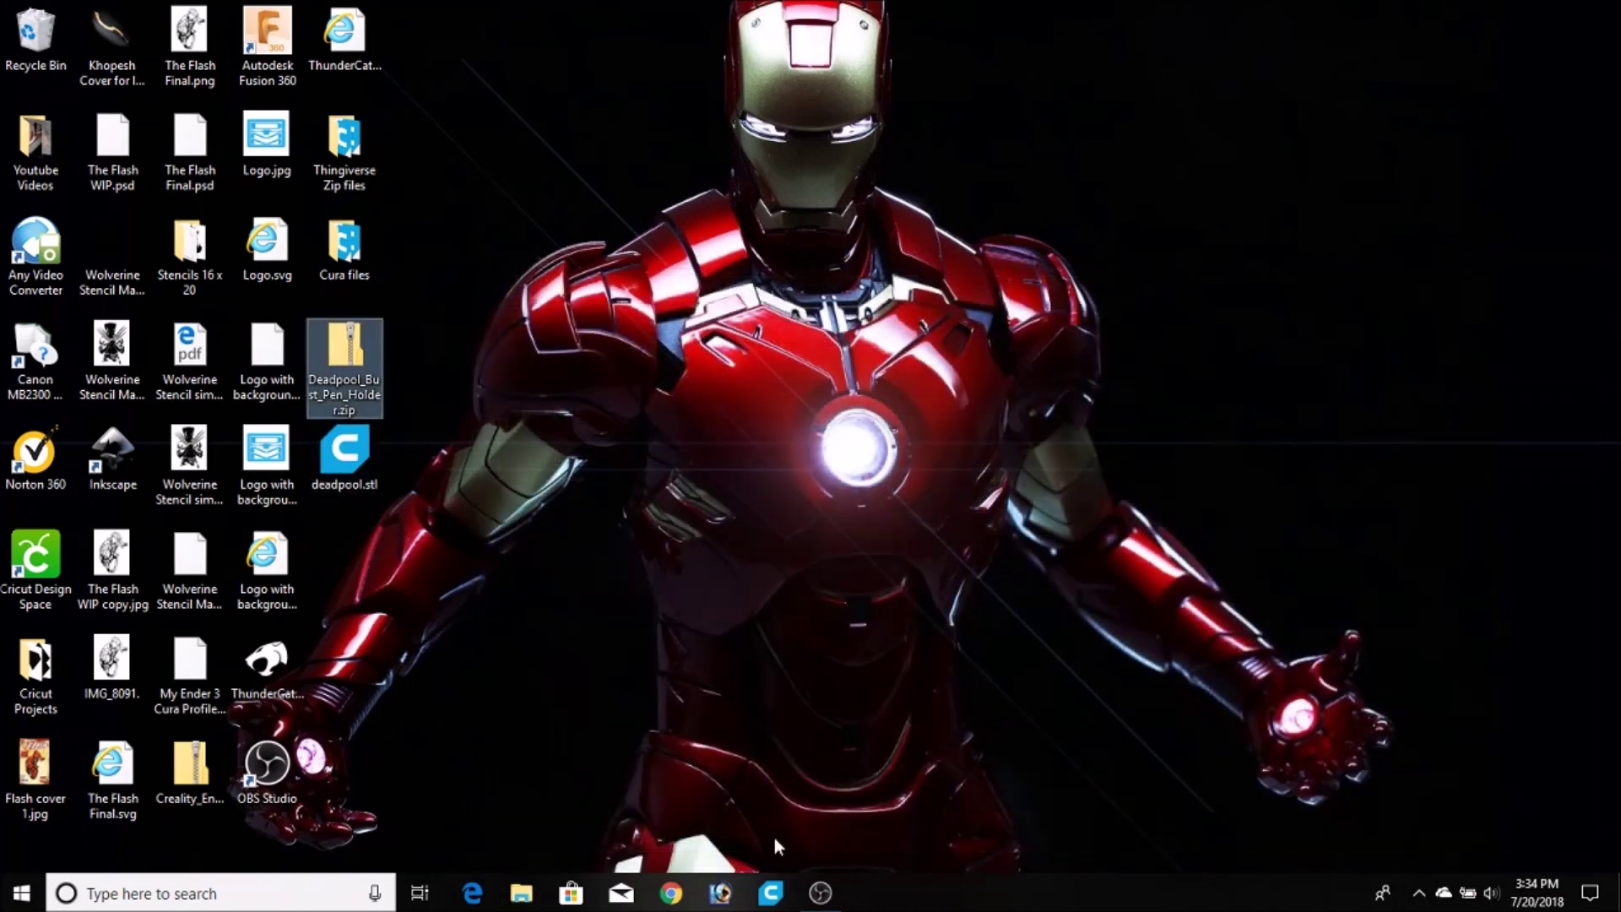
pyautogui.click(775, 892)
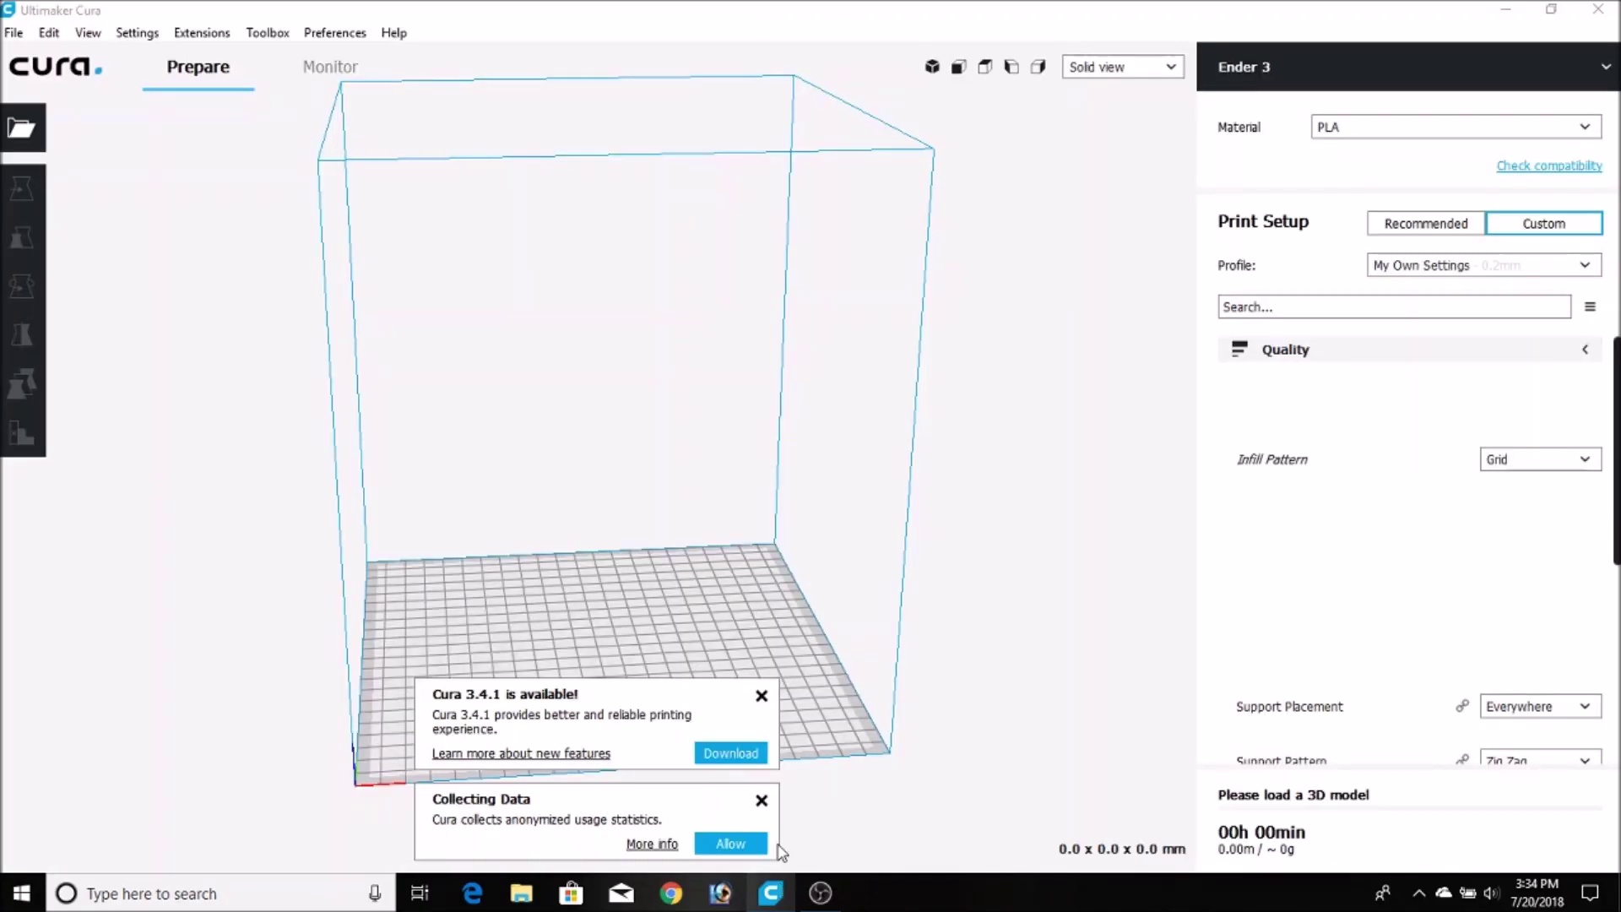
# Step: Dismiss the update and usage-statistics notices and open deadpool.stl from the Desktop
pyautogui.click(762, 696)
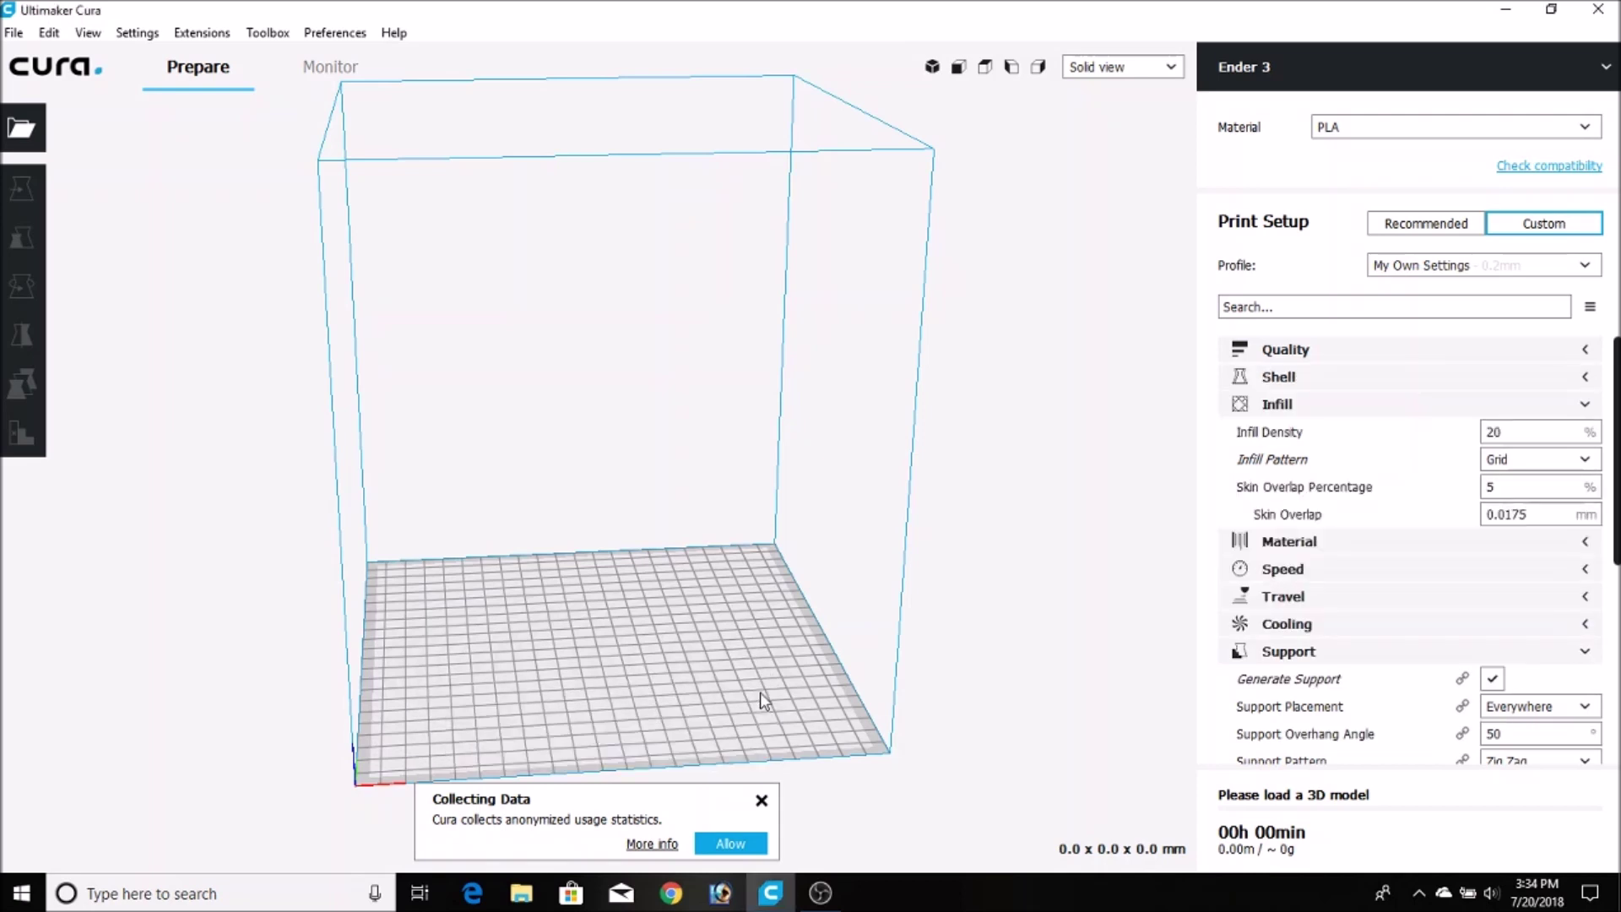
pyautogui.click(762, 801)
pyautogui.click(13, 32)
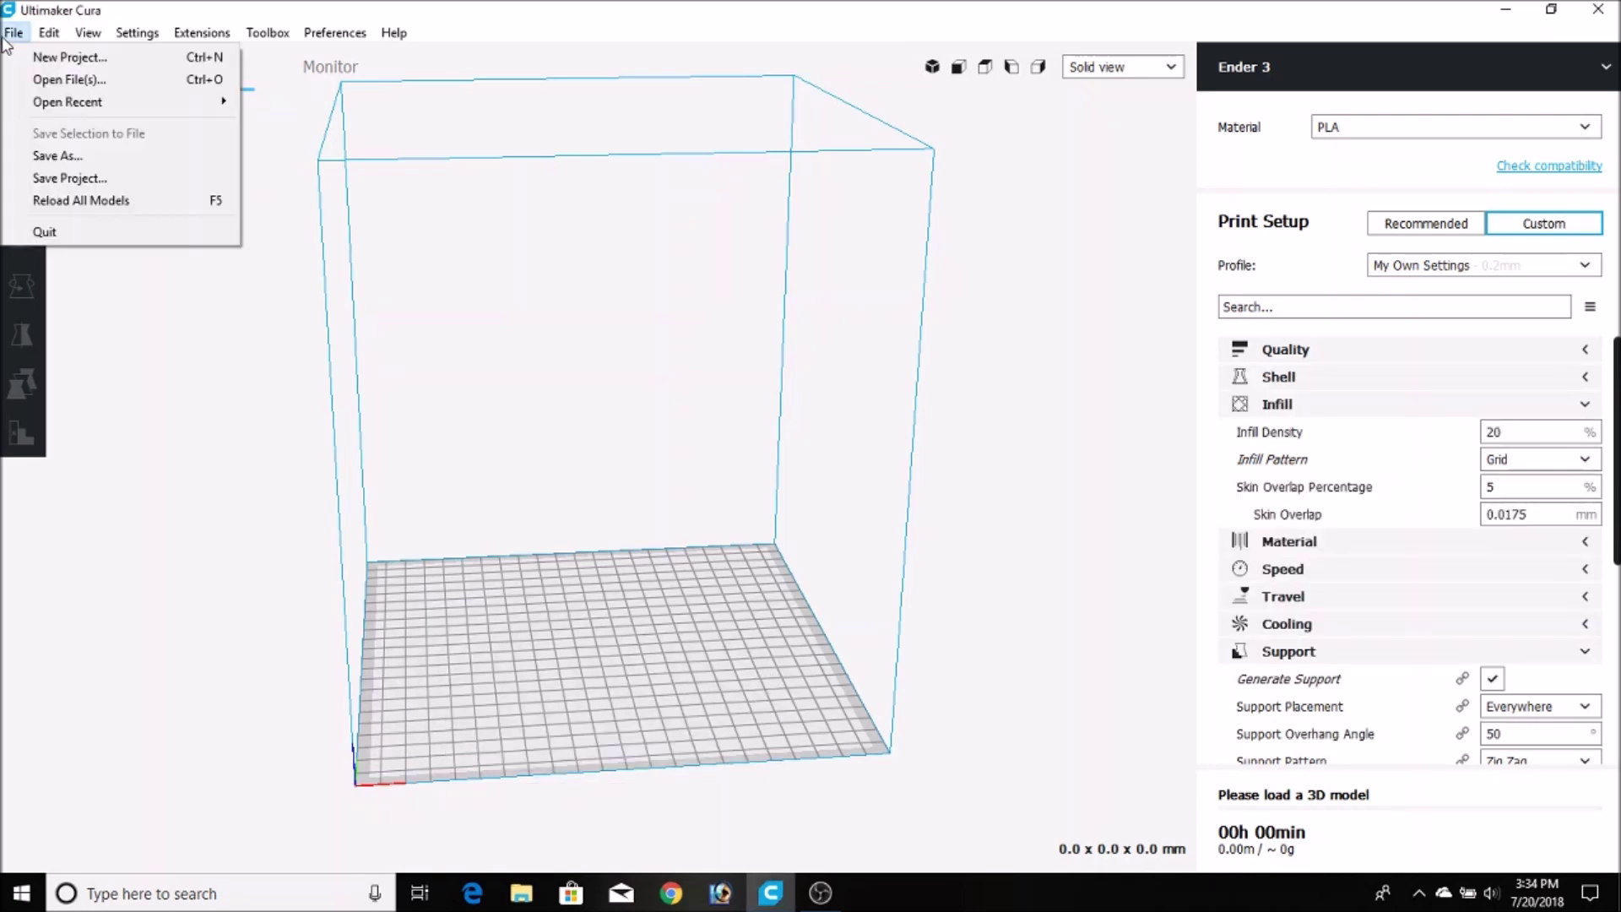
pyautogui.click(41, 81)
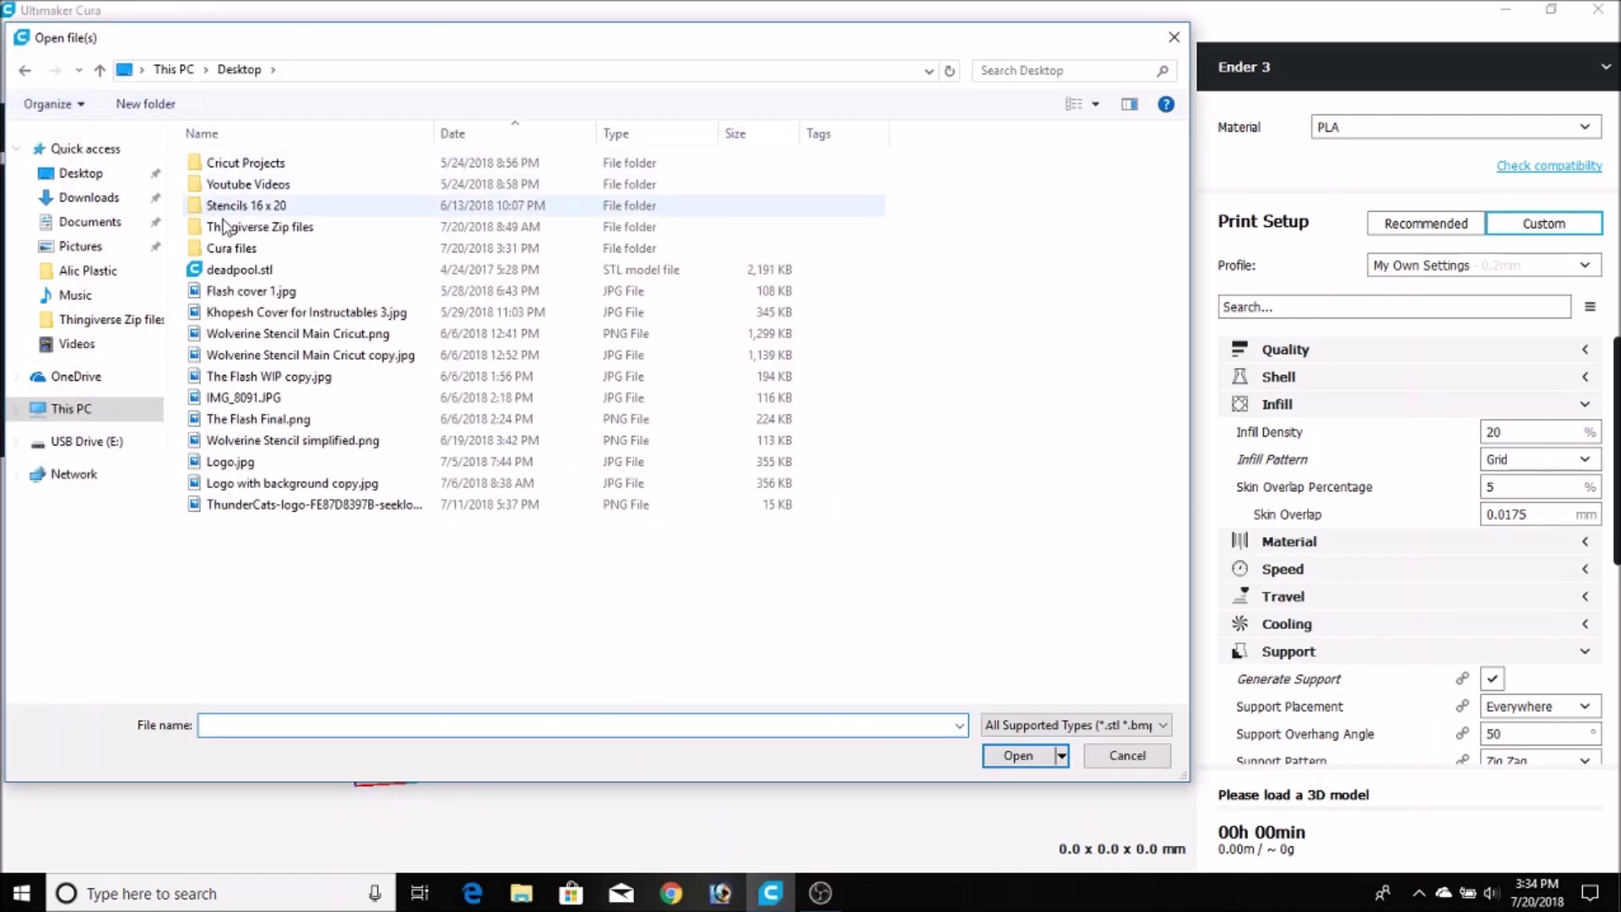
pyautogui.click(253, 272)
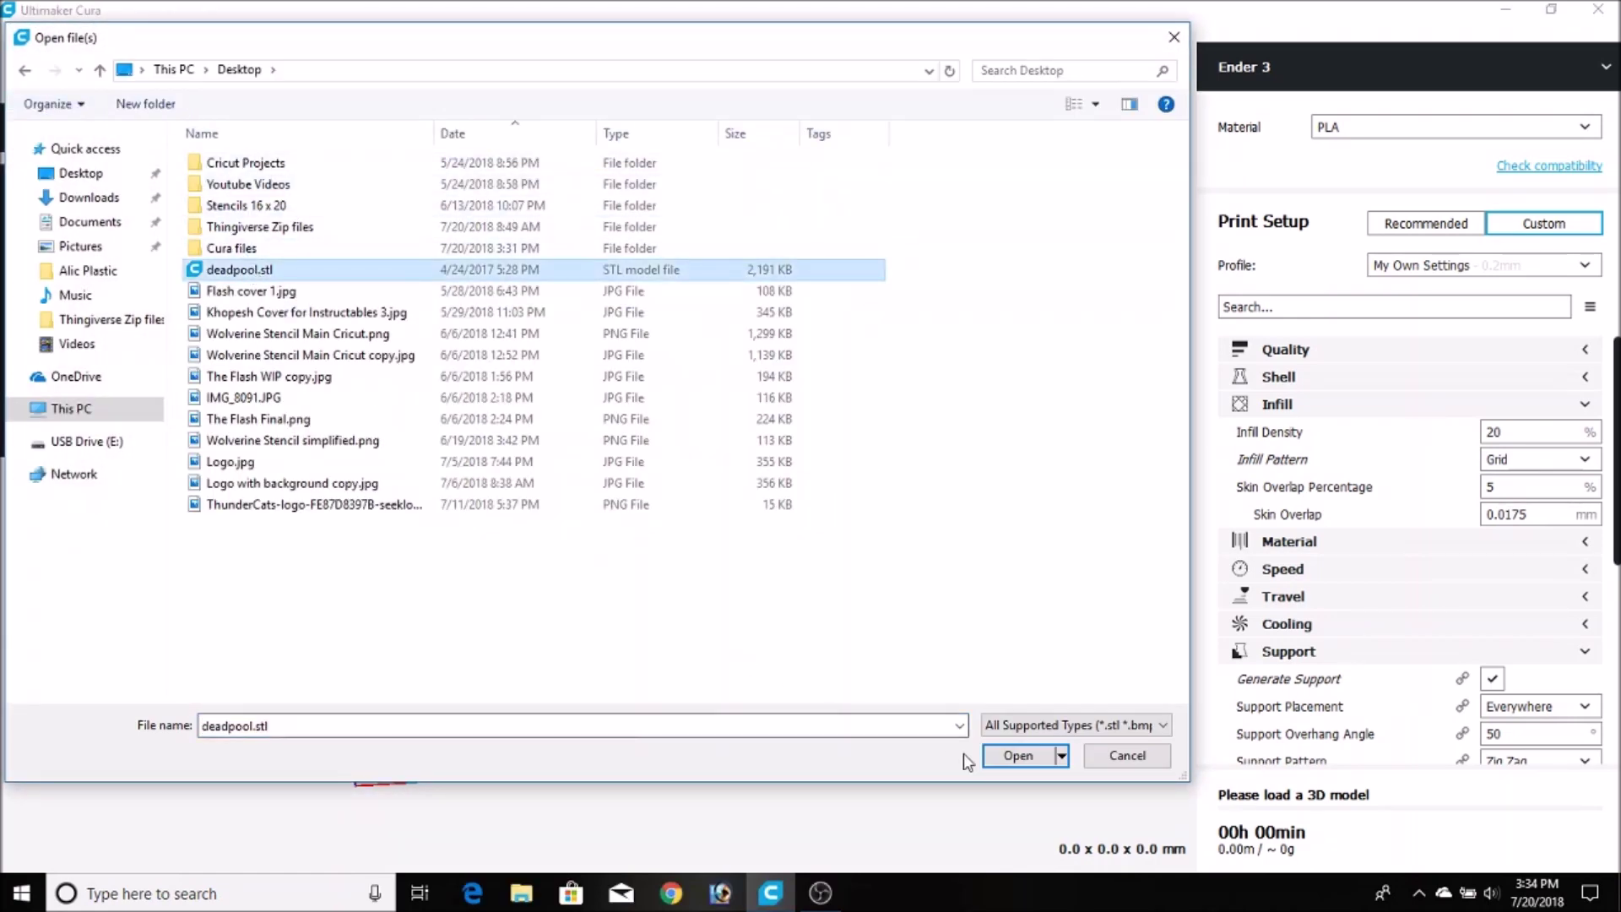
pyautogui.click(1016, 754)
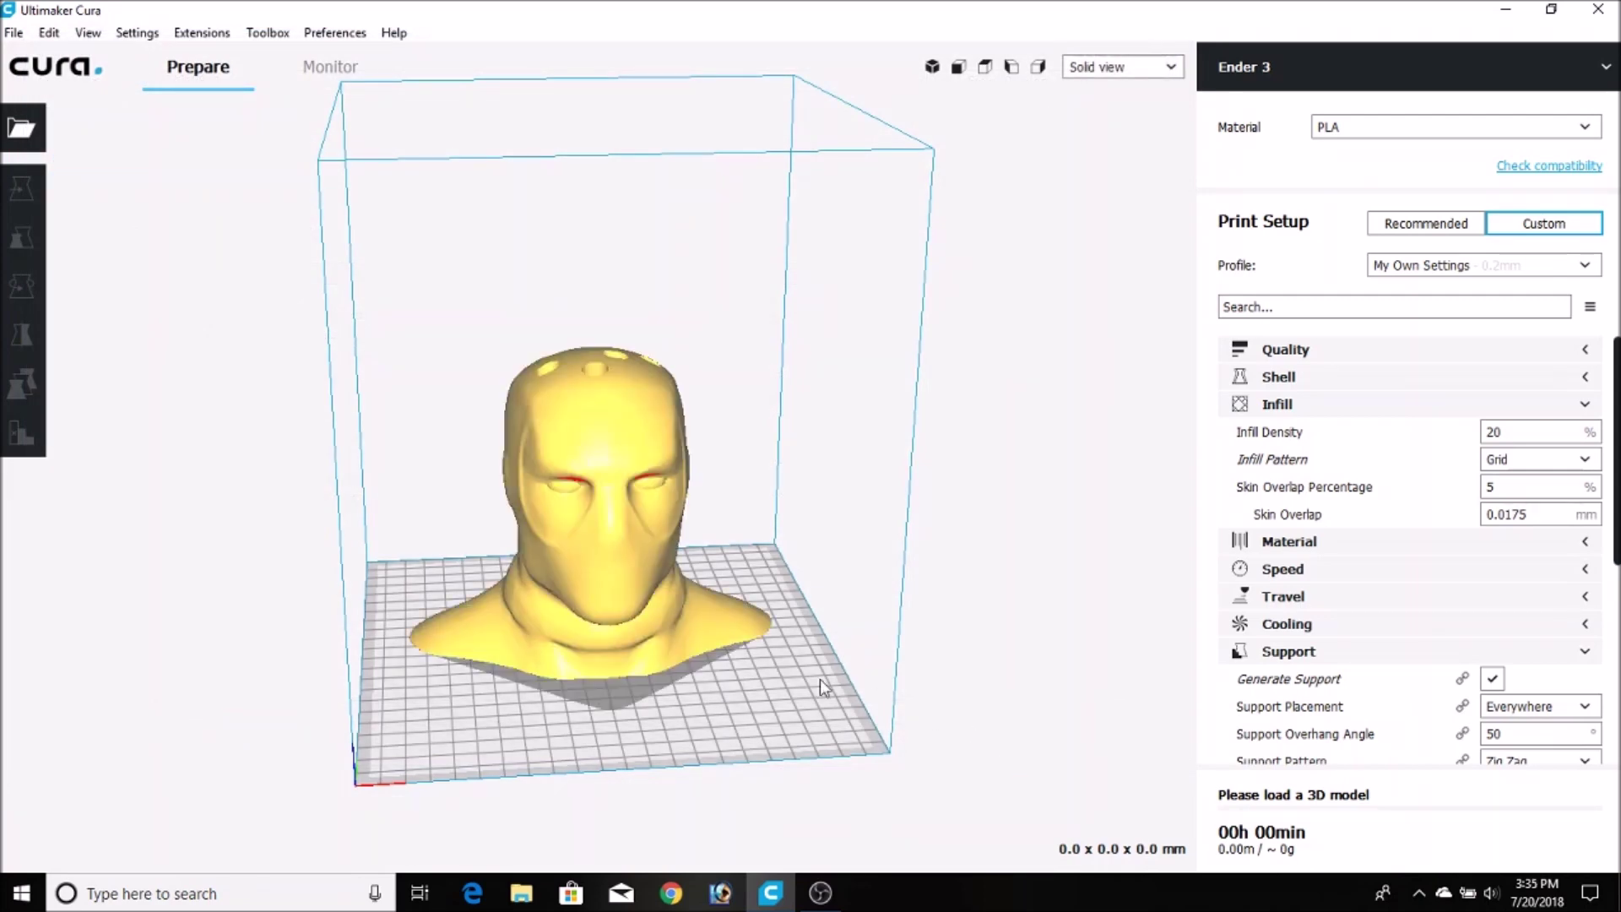
# Step: Set Infill Density to 5%
pyautogui.scroll(4, 581, 503)
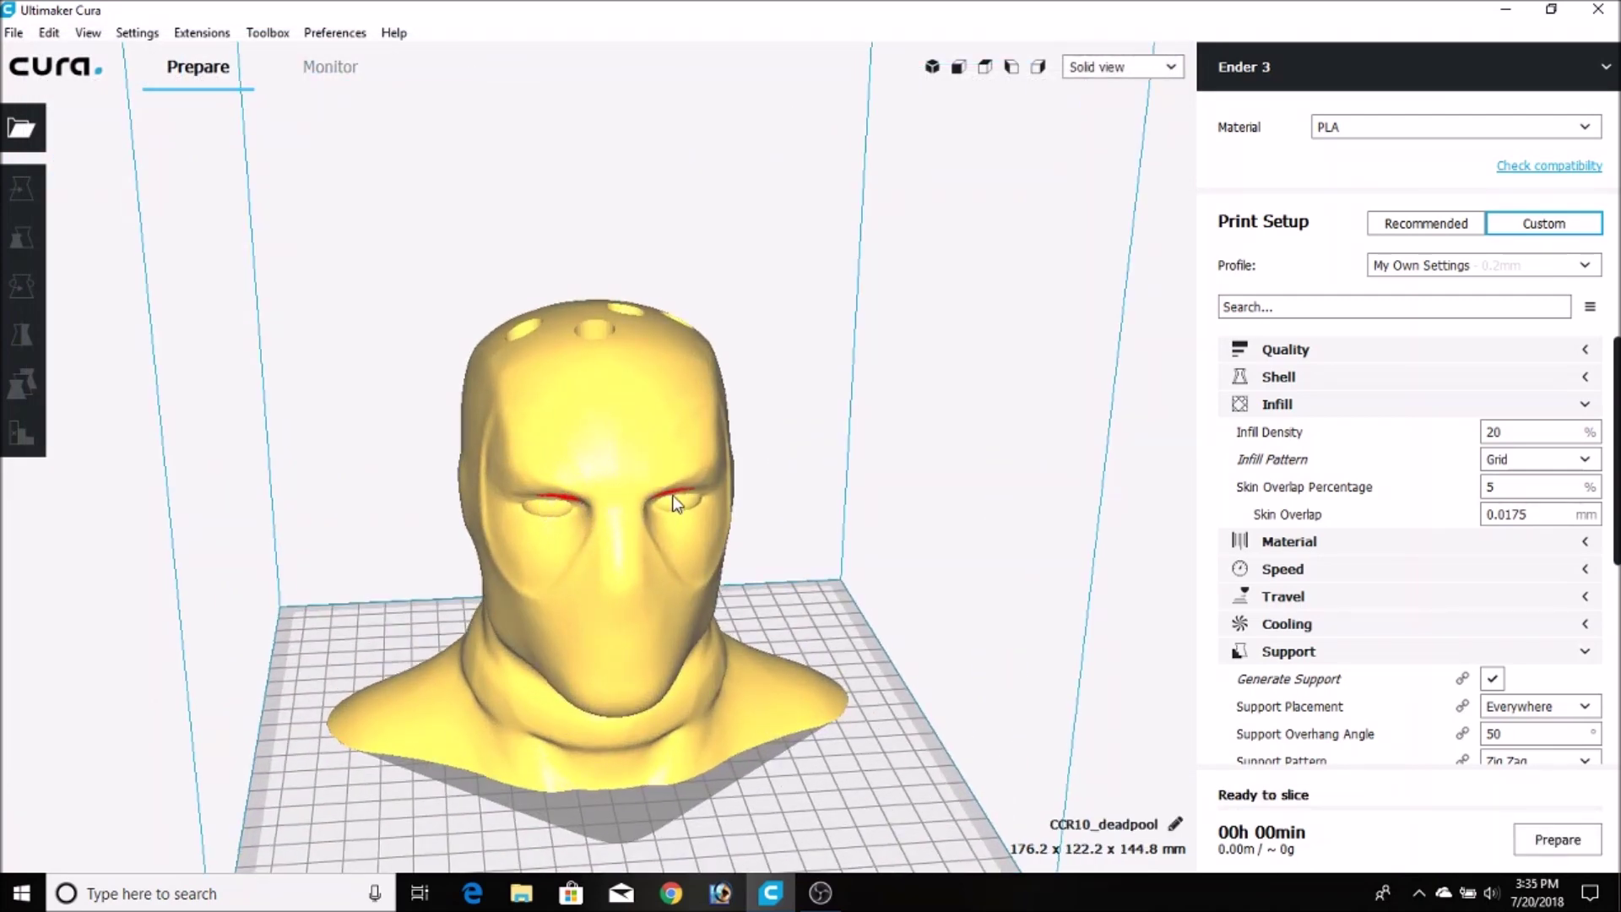
pyautogui.scroll(-3, 764, 475)
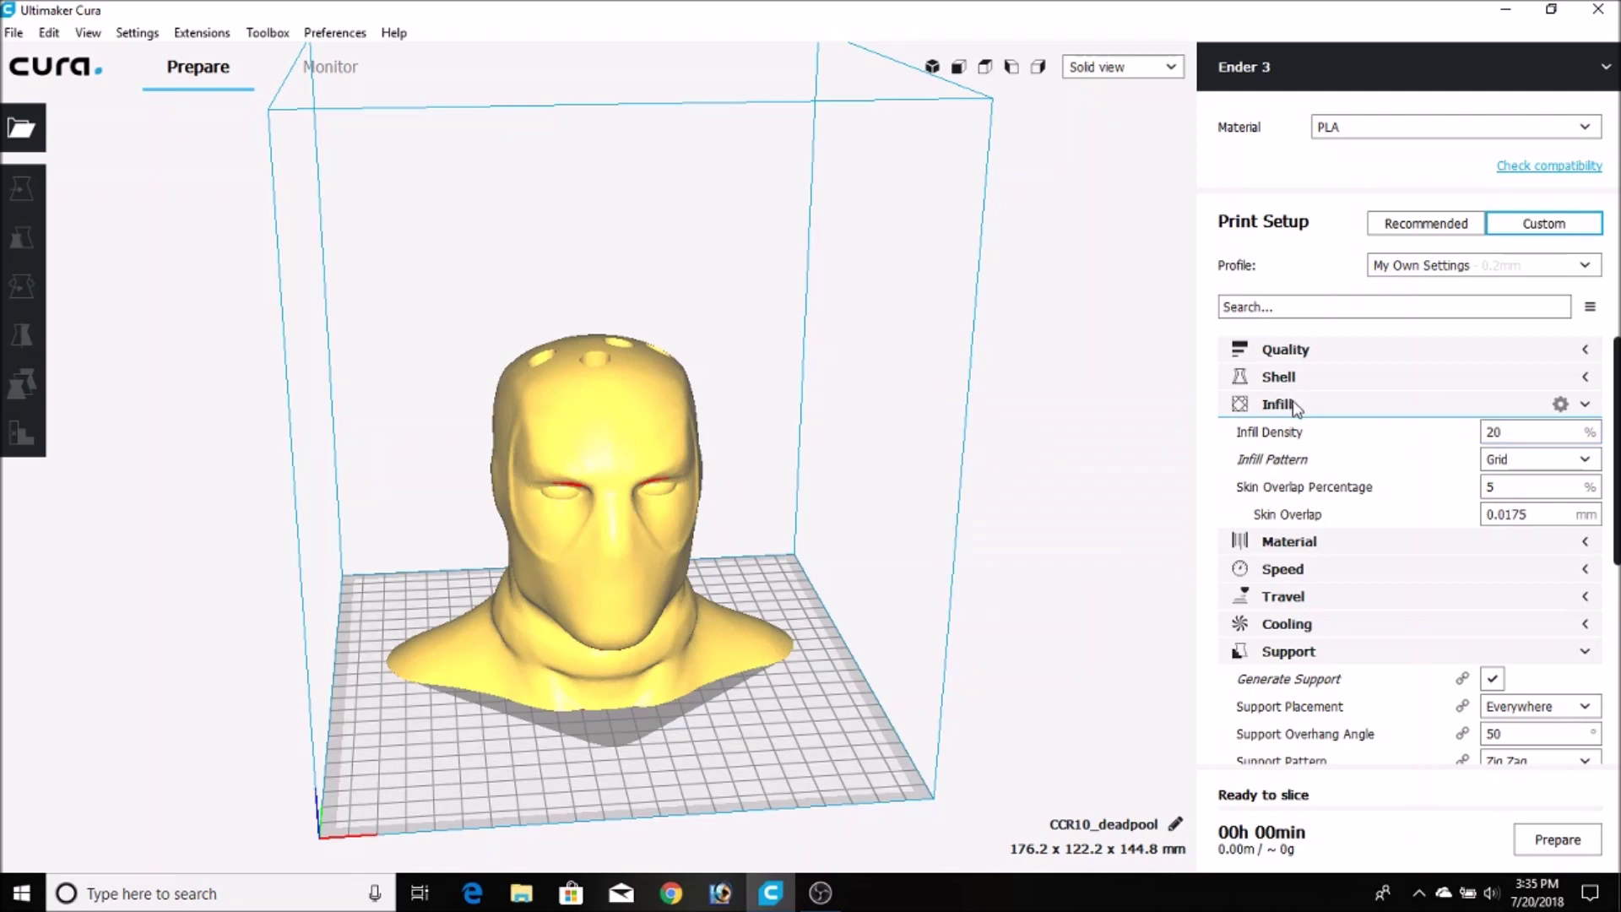
pyautogui.doubleClick(1482, 432)
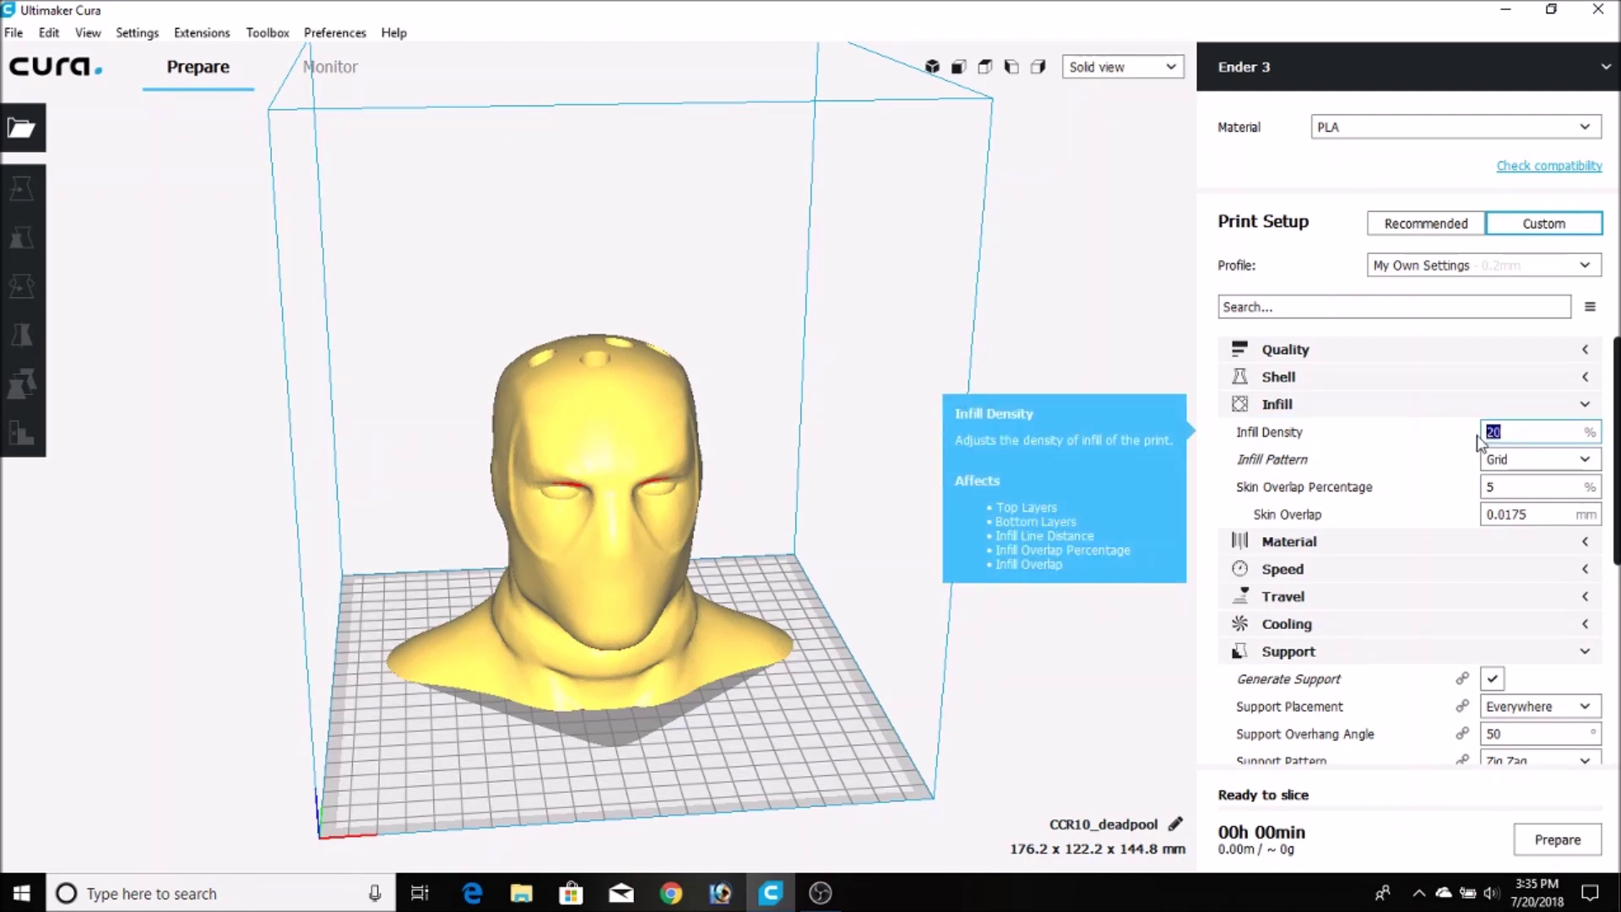
pyautogui.write('5')
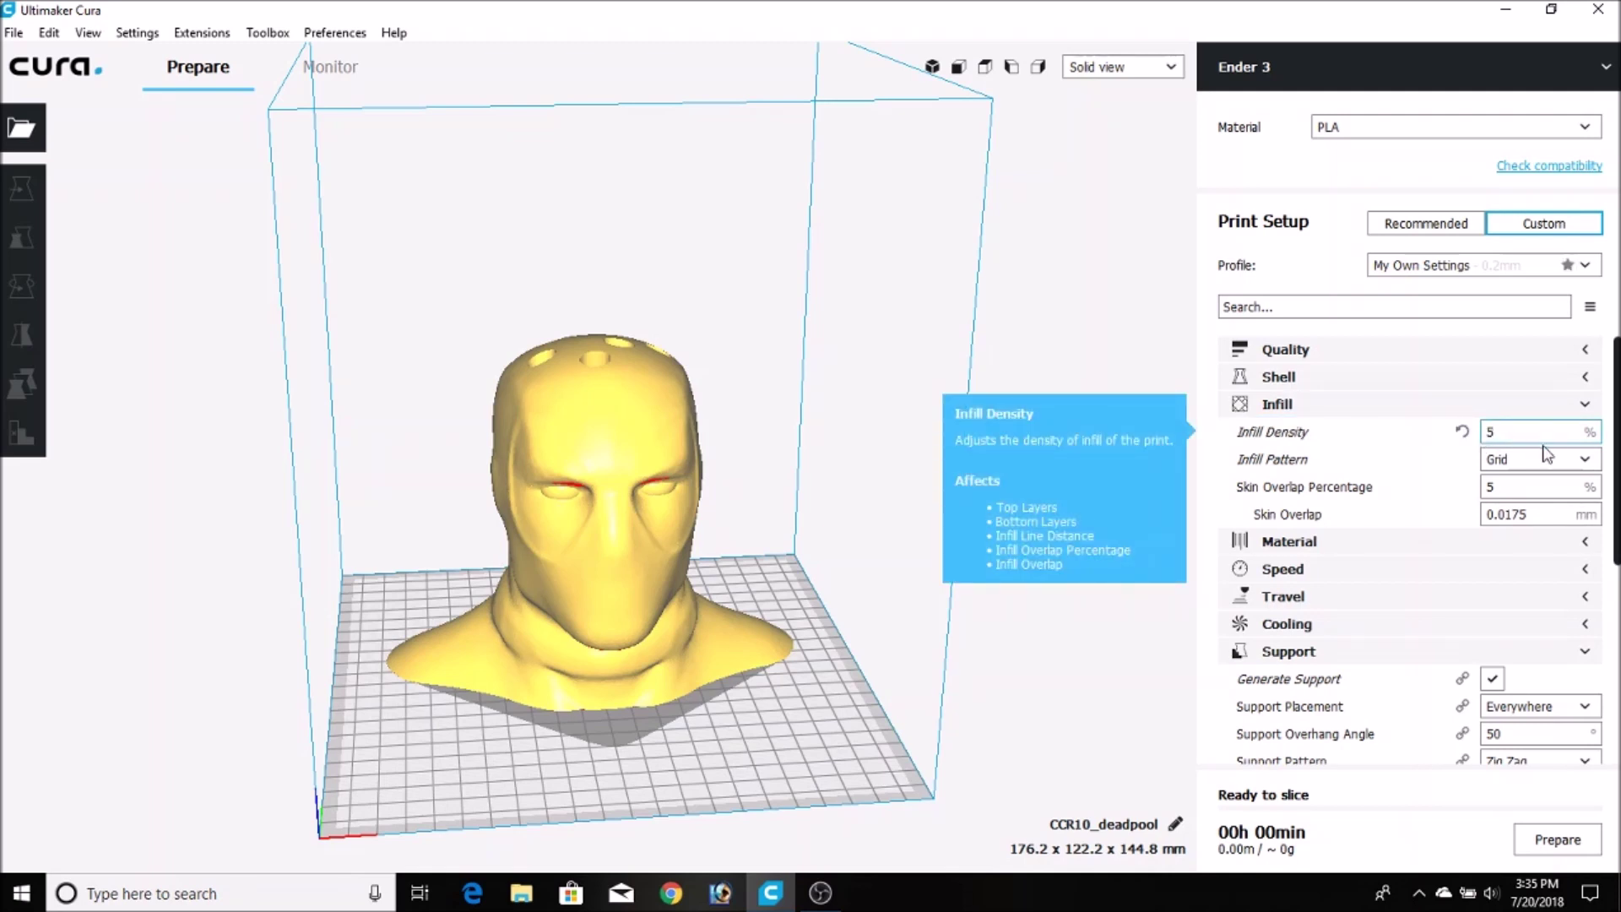
# Step: Change Build Plate Adhesion Type to Raft
pyautogui.scroll(-6, 1387, 613)
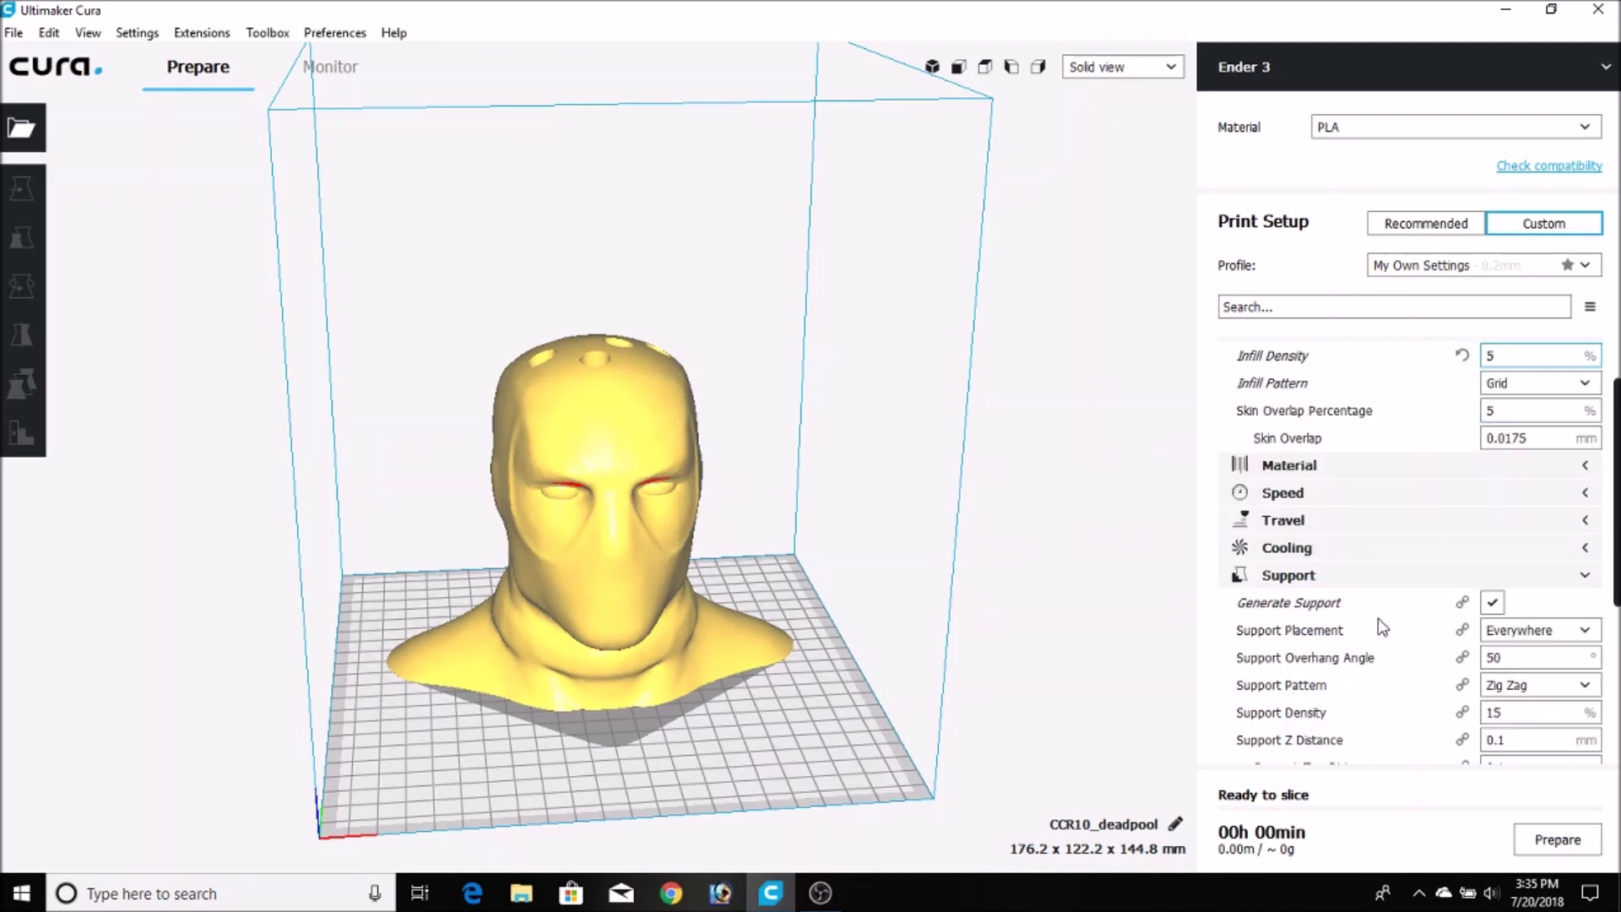
pyautogui.moveTo(1388, 623)
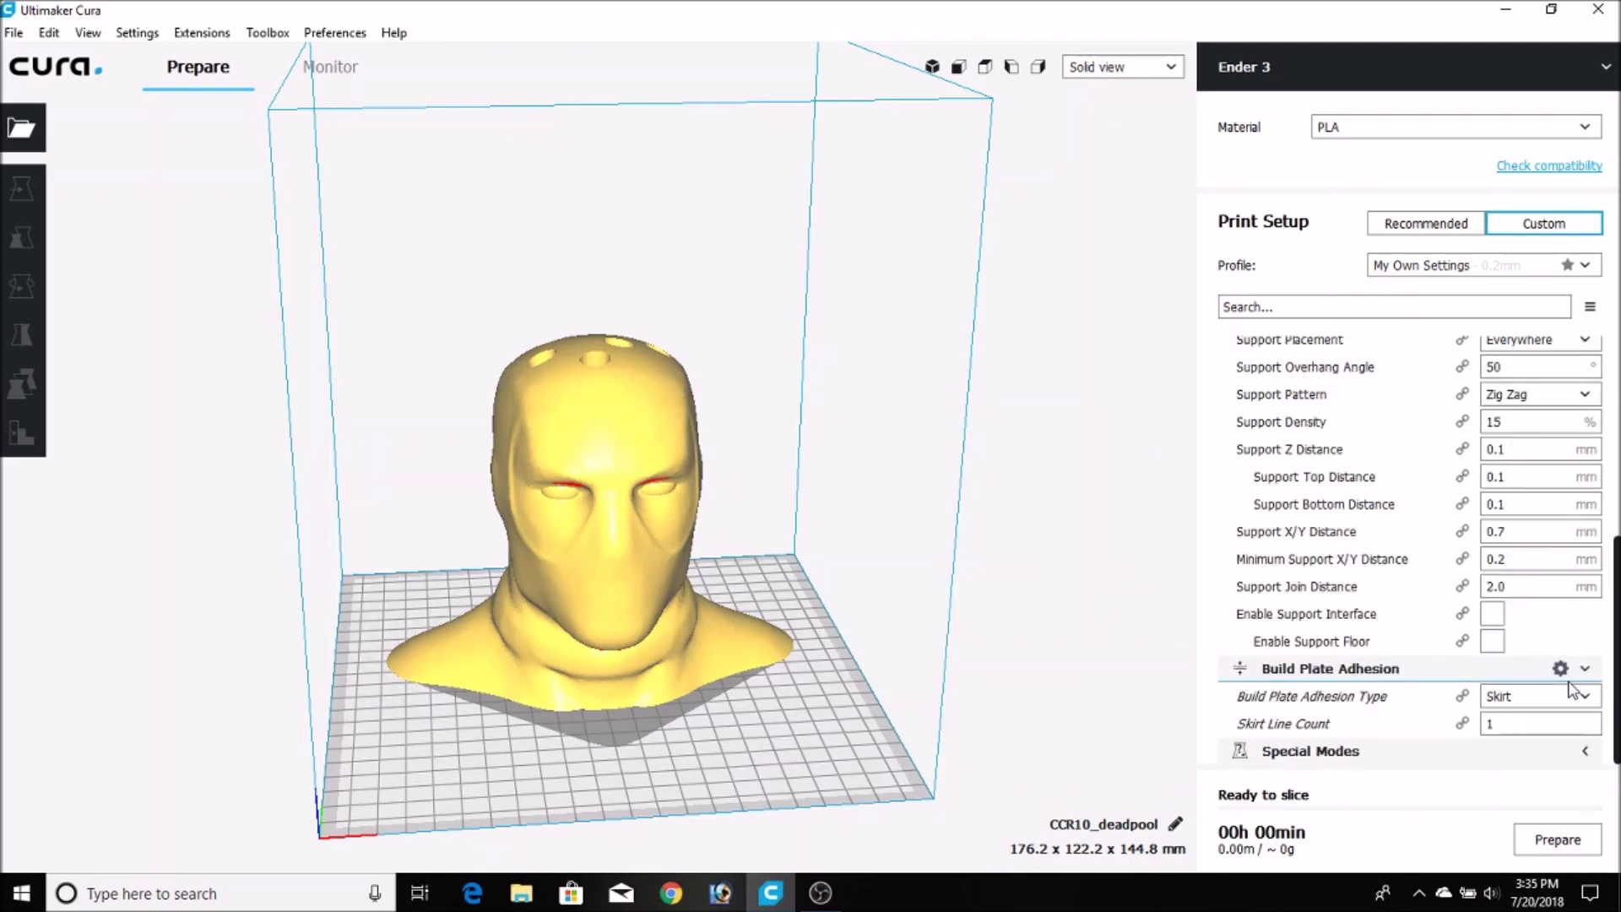
pyautogui.moveTo(1589, 696)
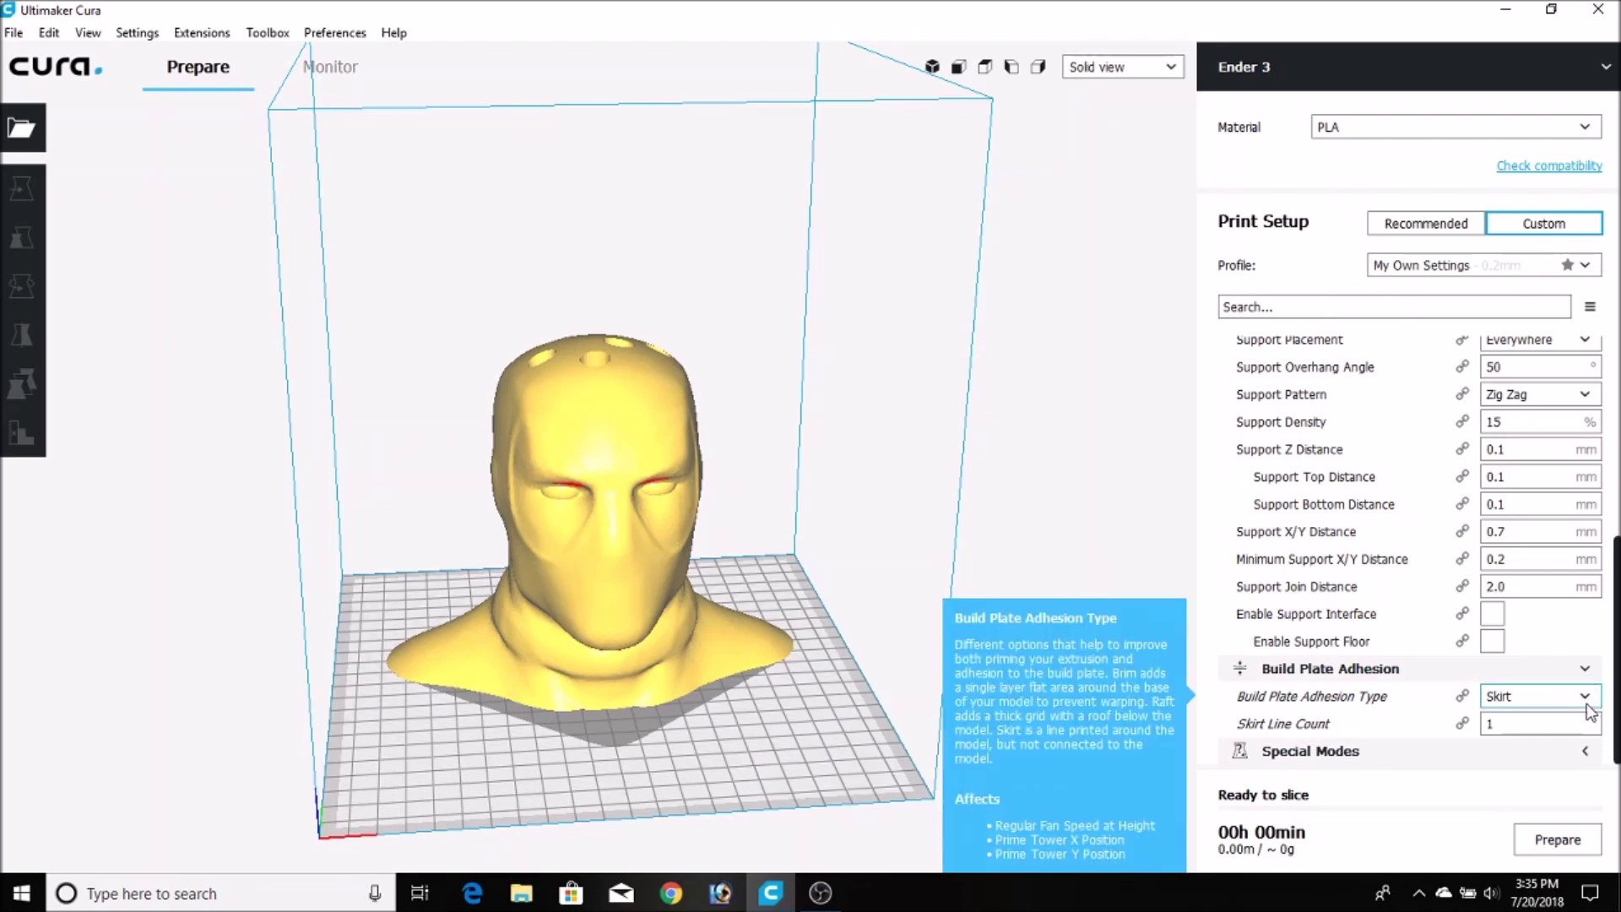
pyautogui.click(1588, 699)
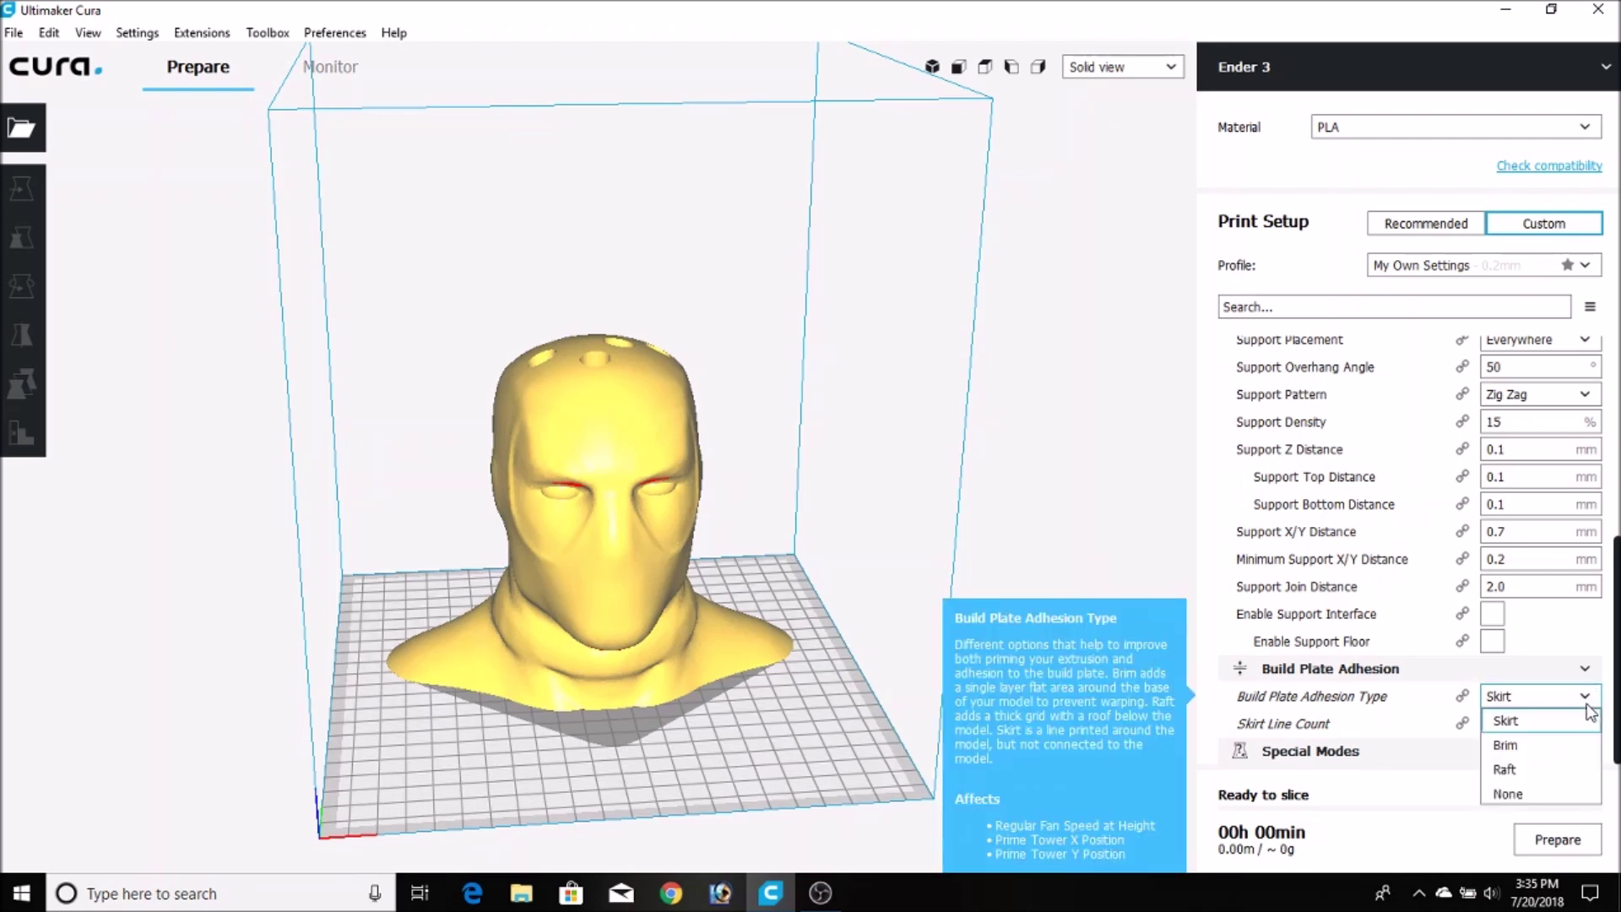
pyautogui.click(1506, 770)
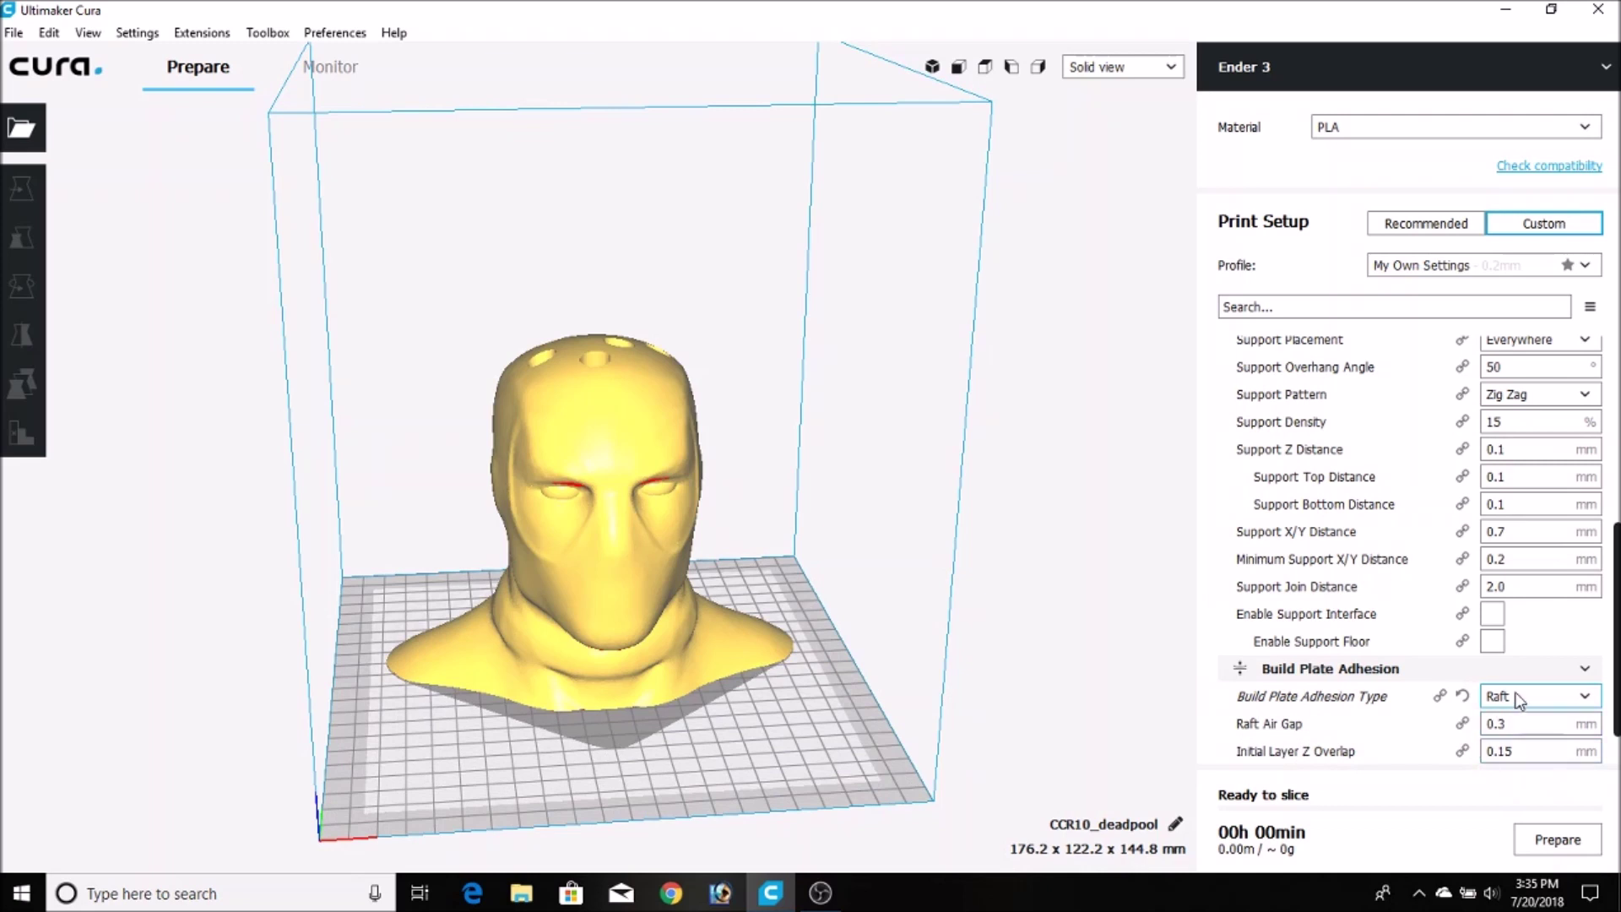
pyautogui.moveTo(1529, 697)
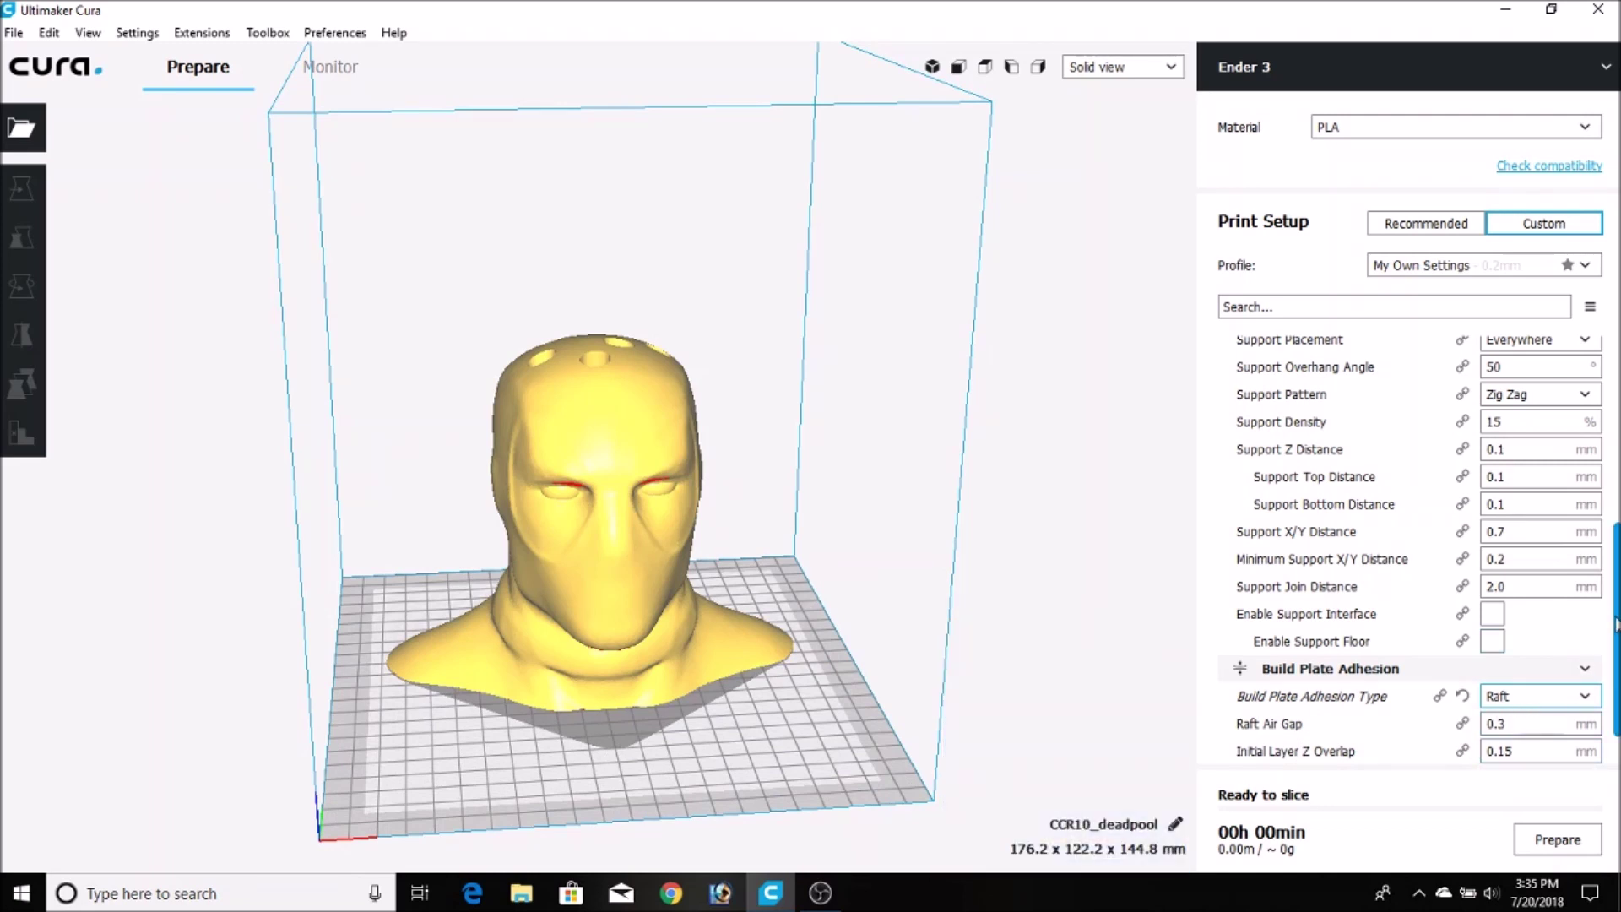
pyautogui.click(1169, 71)
# Step: Slice the bust in Layer view and inspect the lower layers (16h 02min, ~174 g)
pyautogui.click(1157, 127)
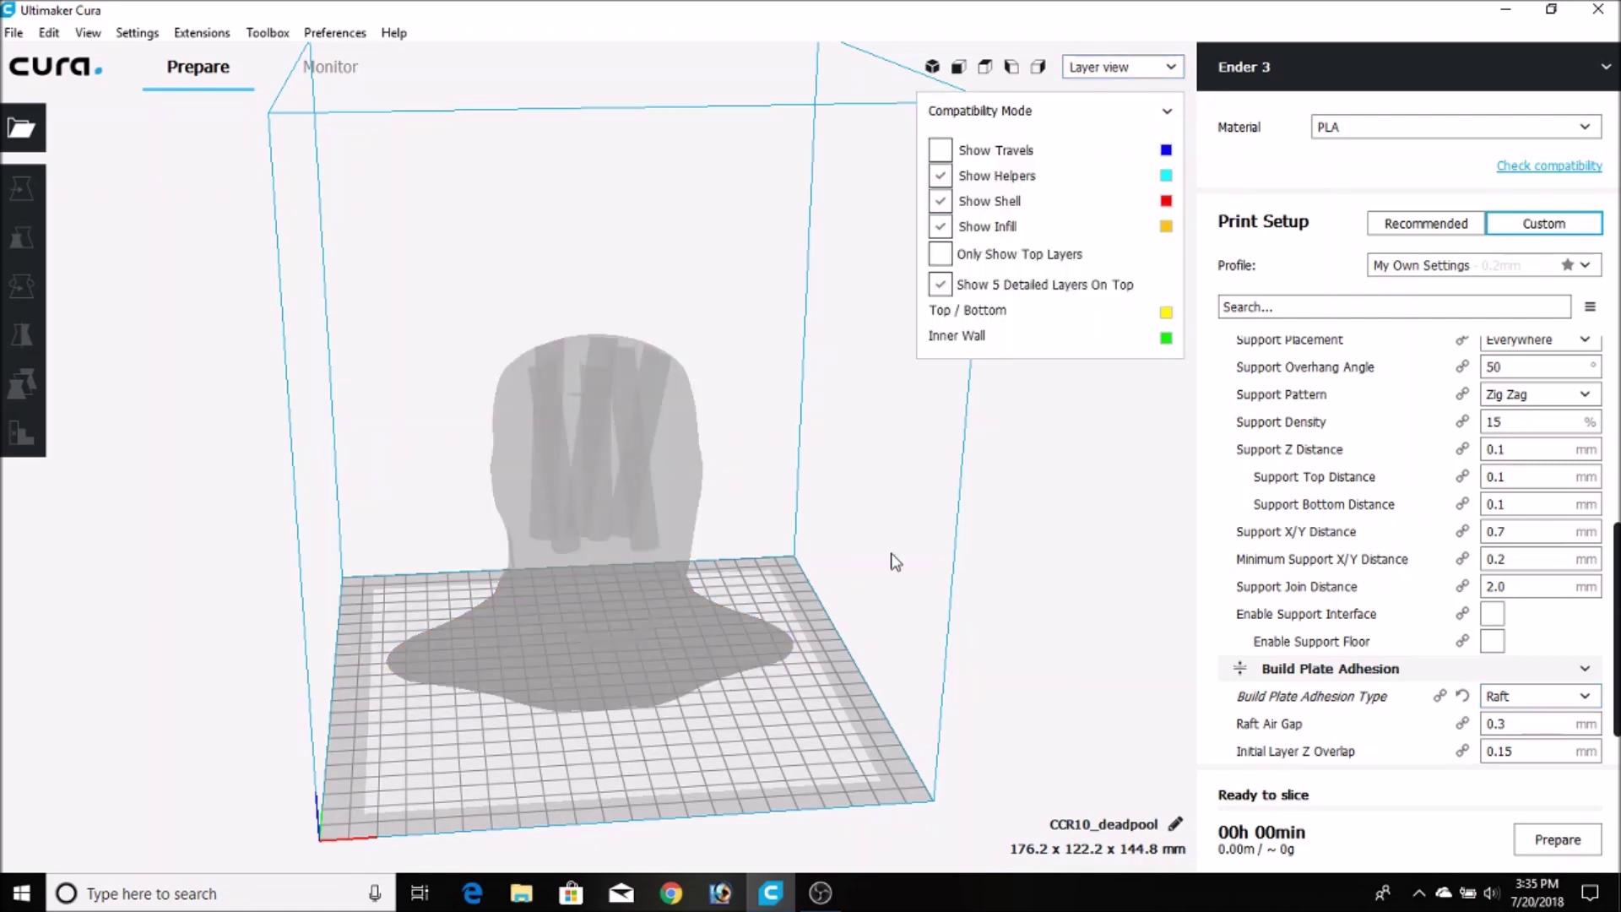
pyautogui.click(1558, 842)
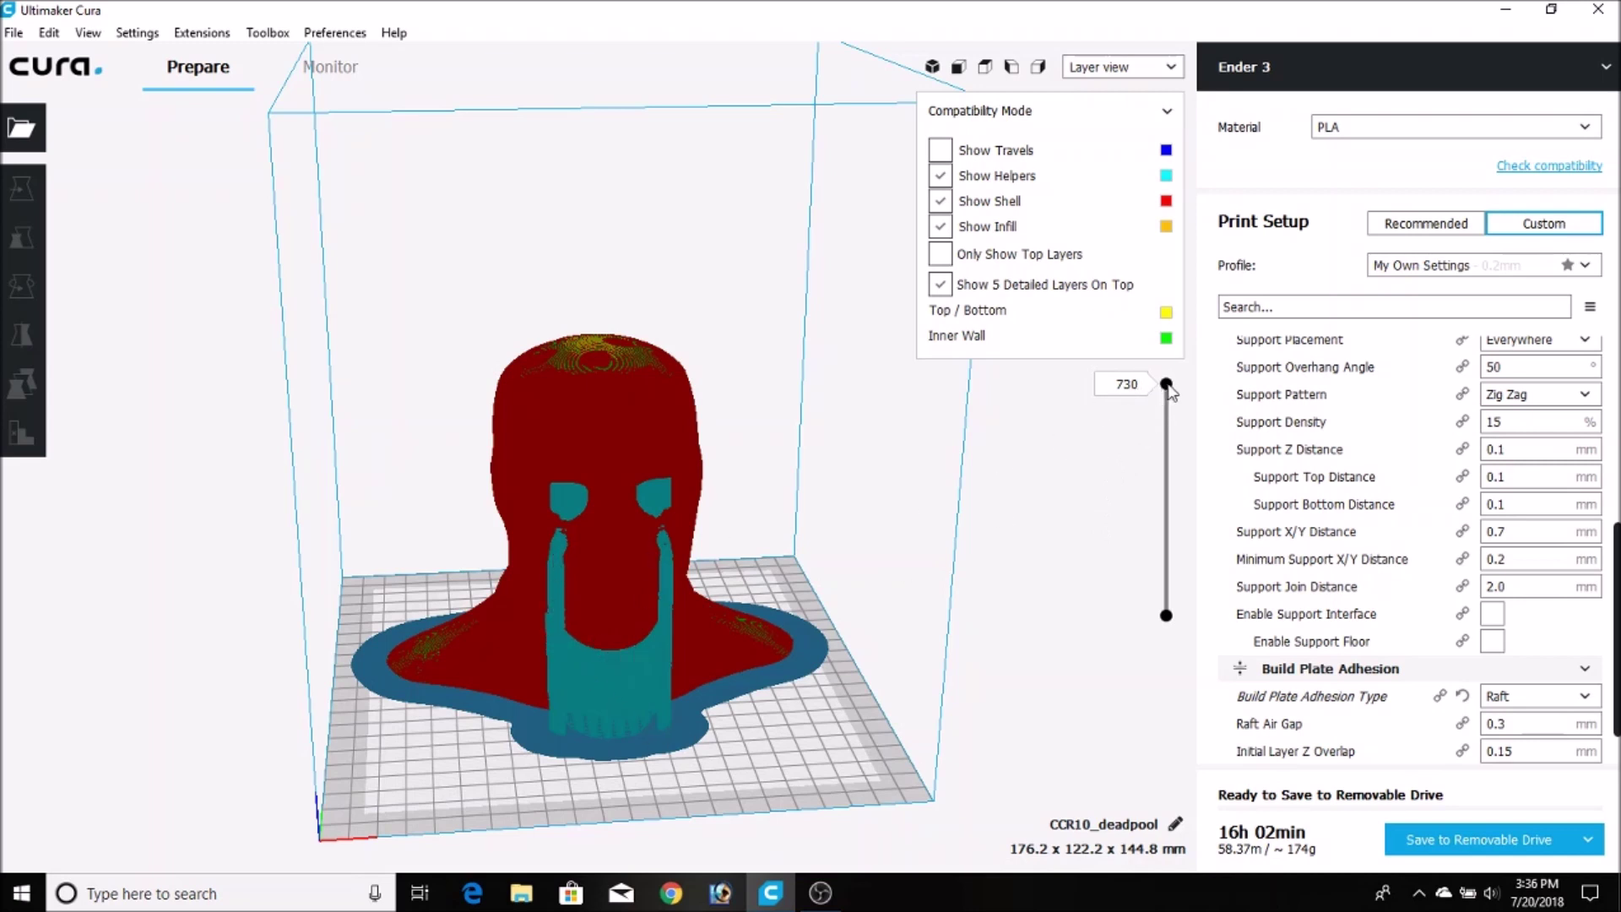
pyautogui.moveTo(1171, 407)
pyautogui.mouseDown()
pyautogui.moveTo(1172, 595)
pyautogui.moveTo(1189, 633)
pyautogui.moveTo(1167, 575)
pyautogui.moveTo(1172, 388)
pyautogui.mouseUp()
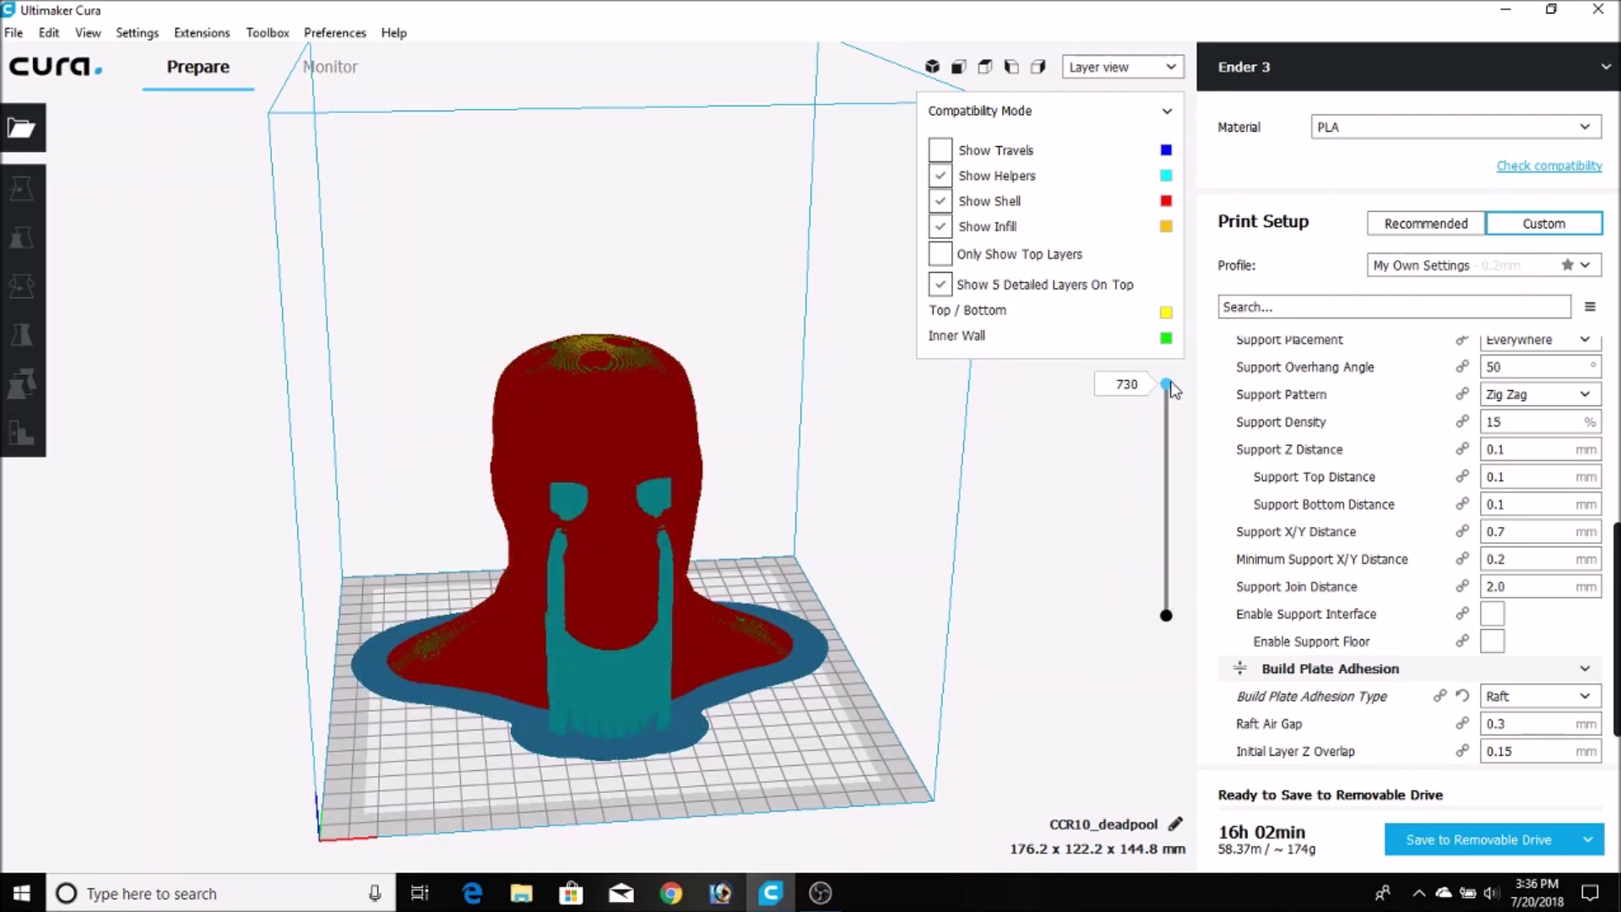
# Step: Save CCR10_deadpool.gcode to the removable drive, eject the drive, and quit Cura
pyautogui.click(1438, 836)
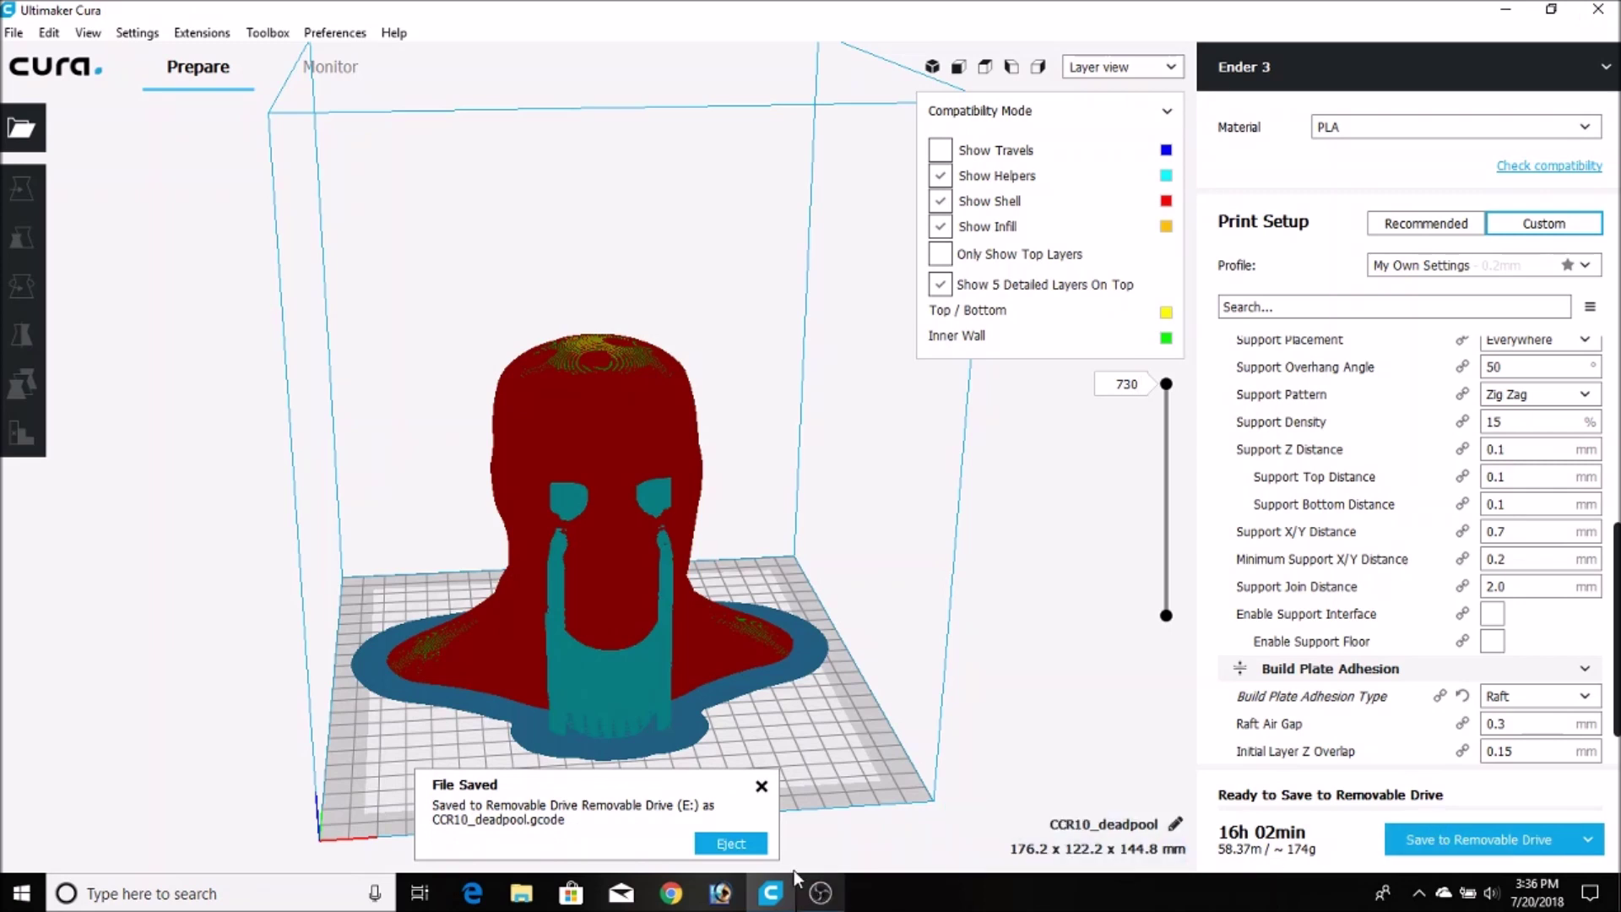
pyautogui.click(731, 843)
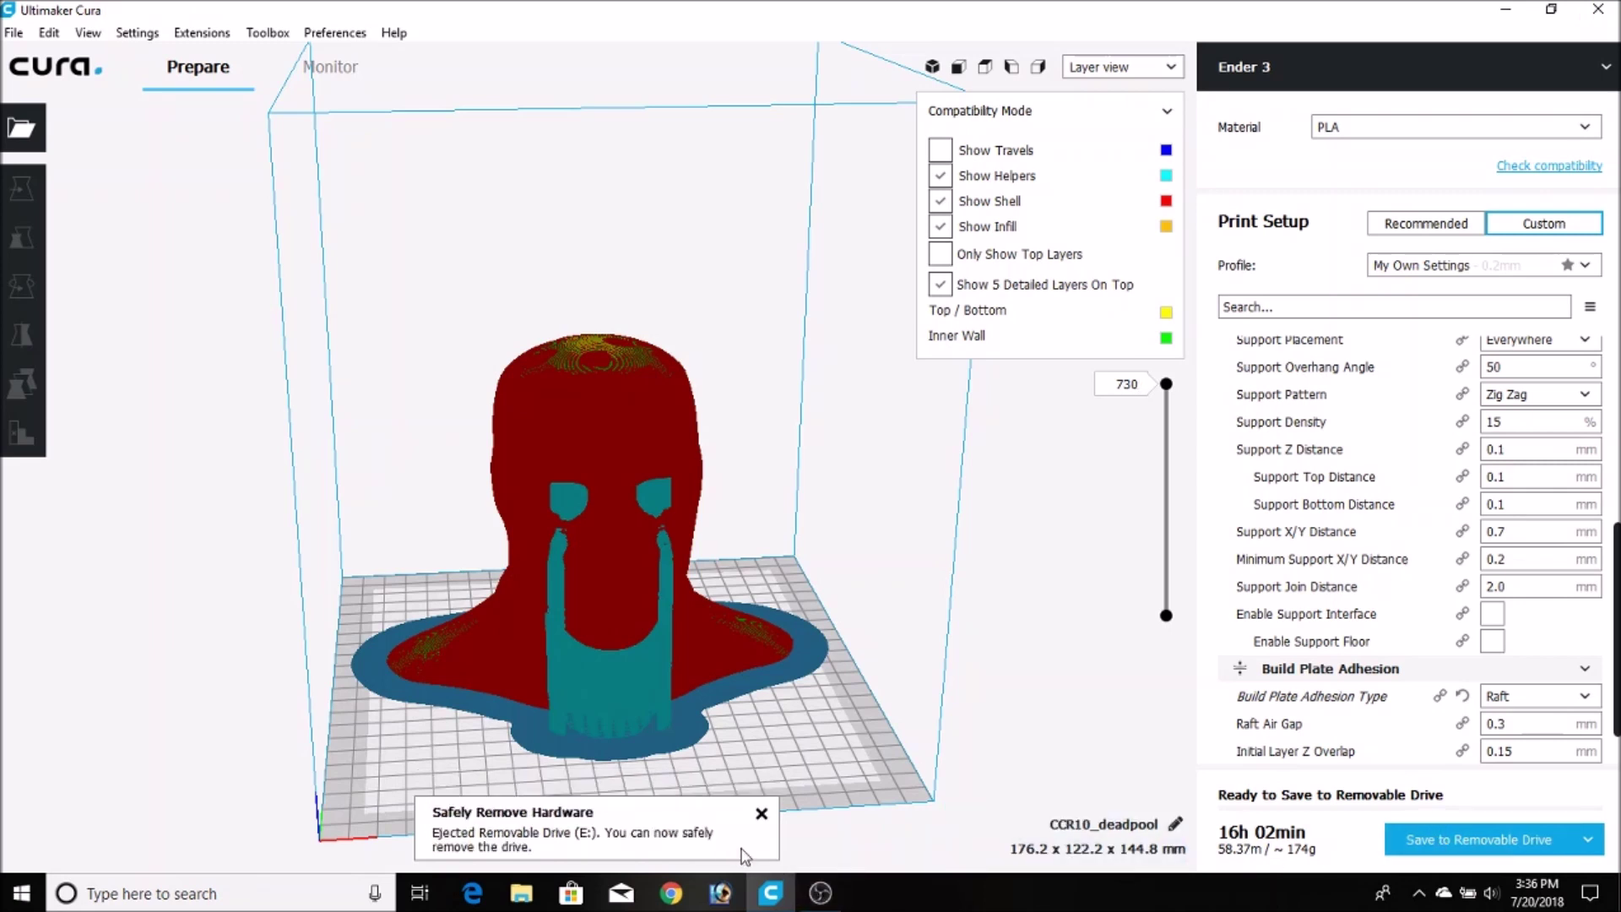
pyautogui.click(761, 815)
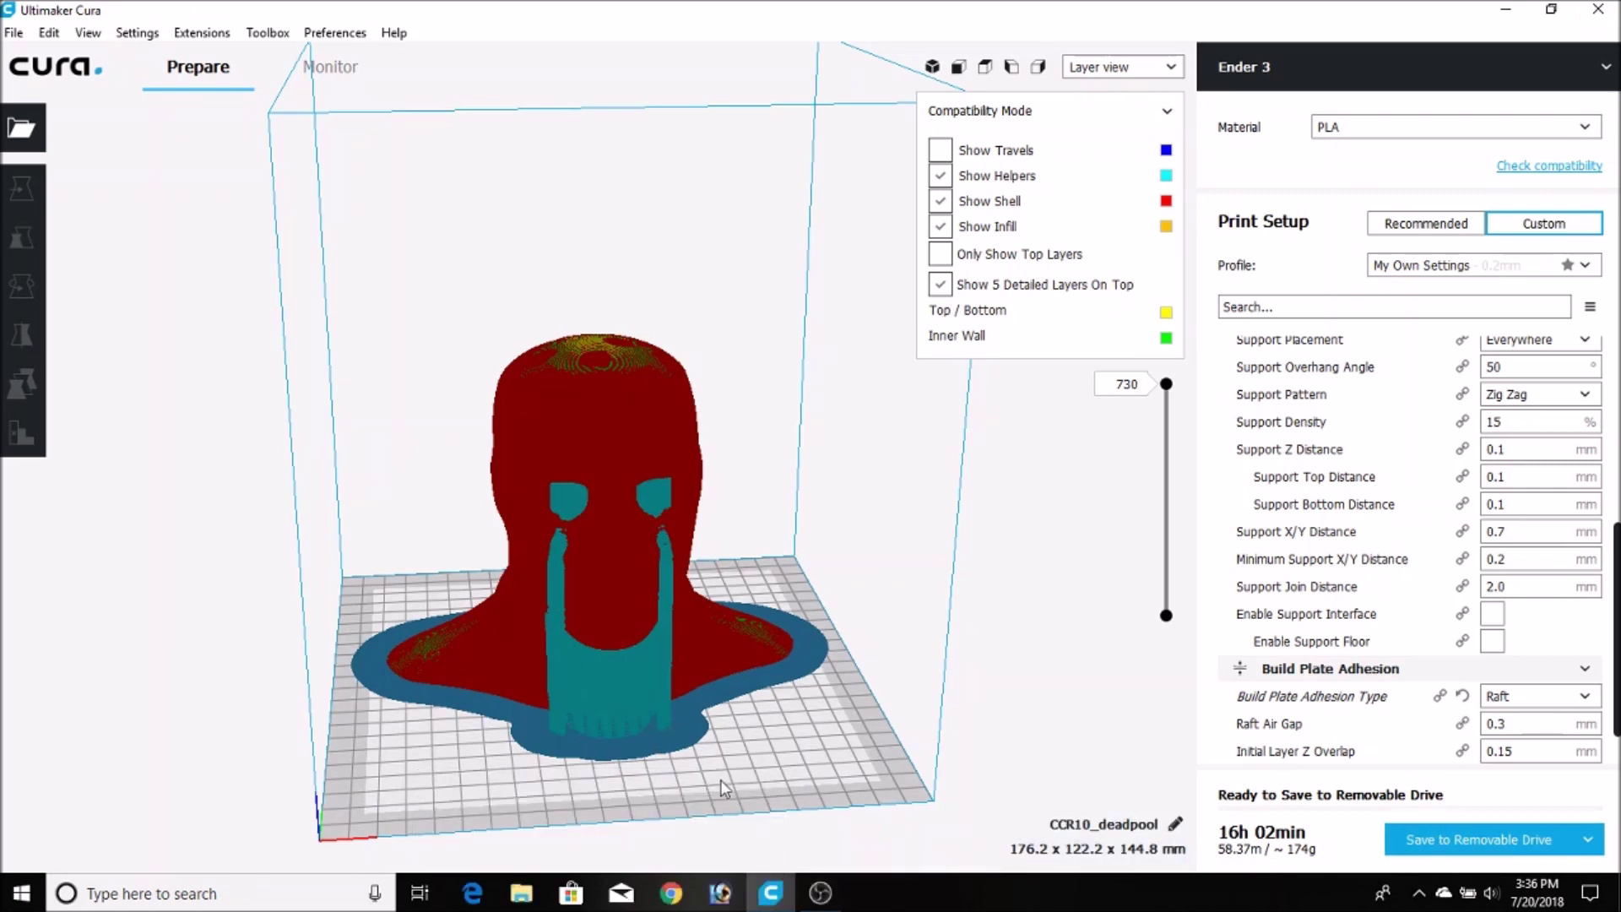
pyautogui.click(13, 32)
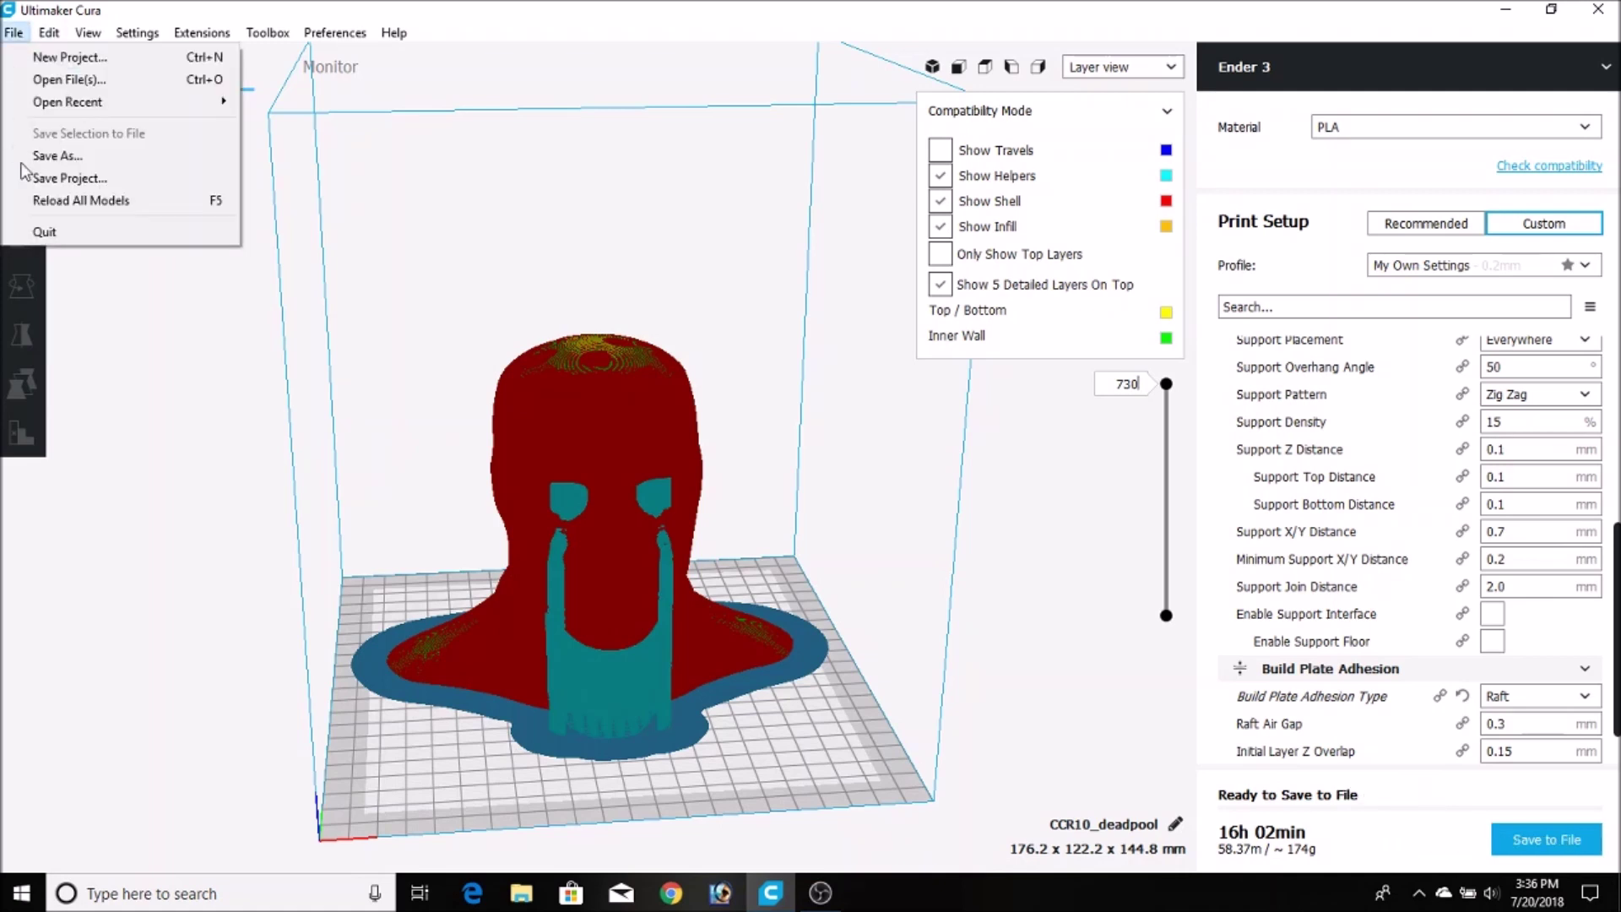
pyautogui.click(46, 233)
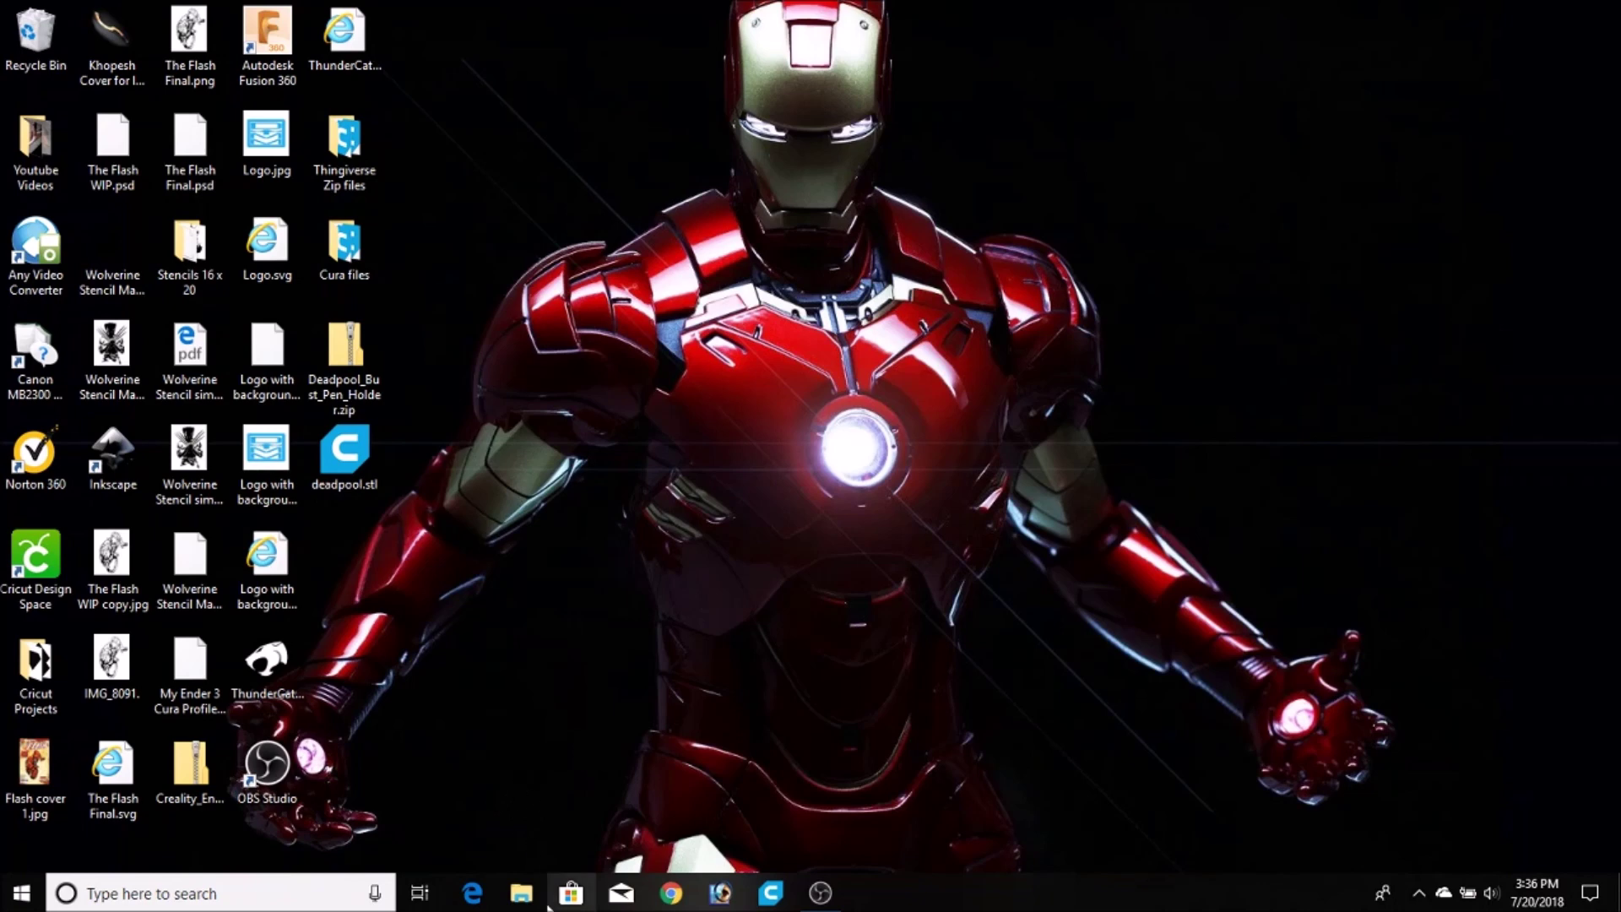
pyautogui.click(522, 892)
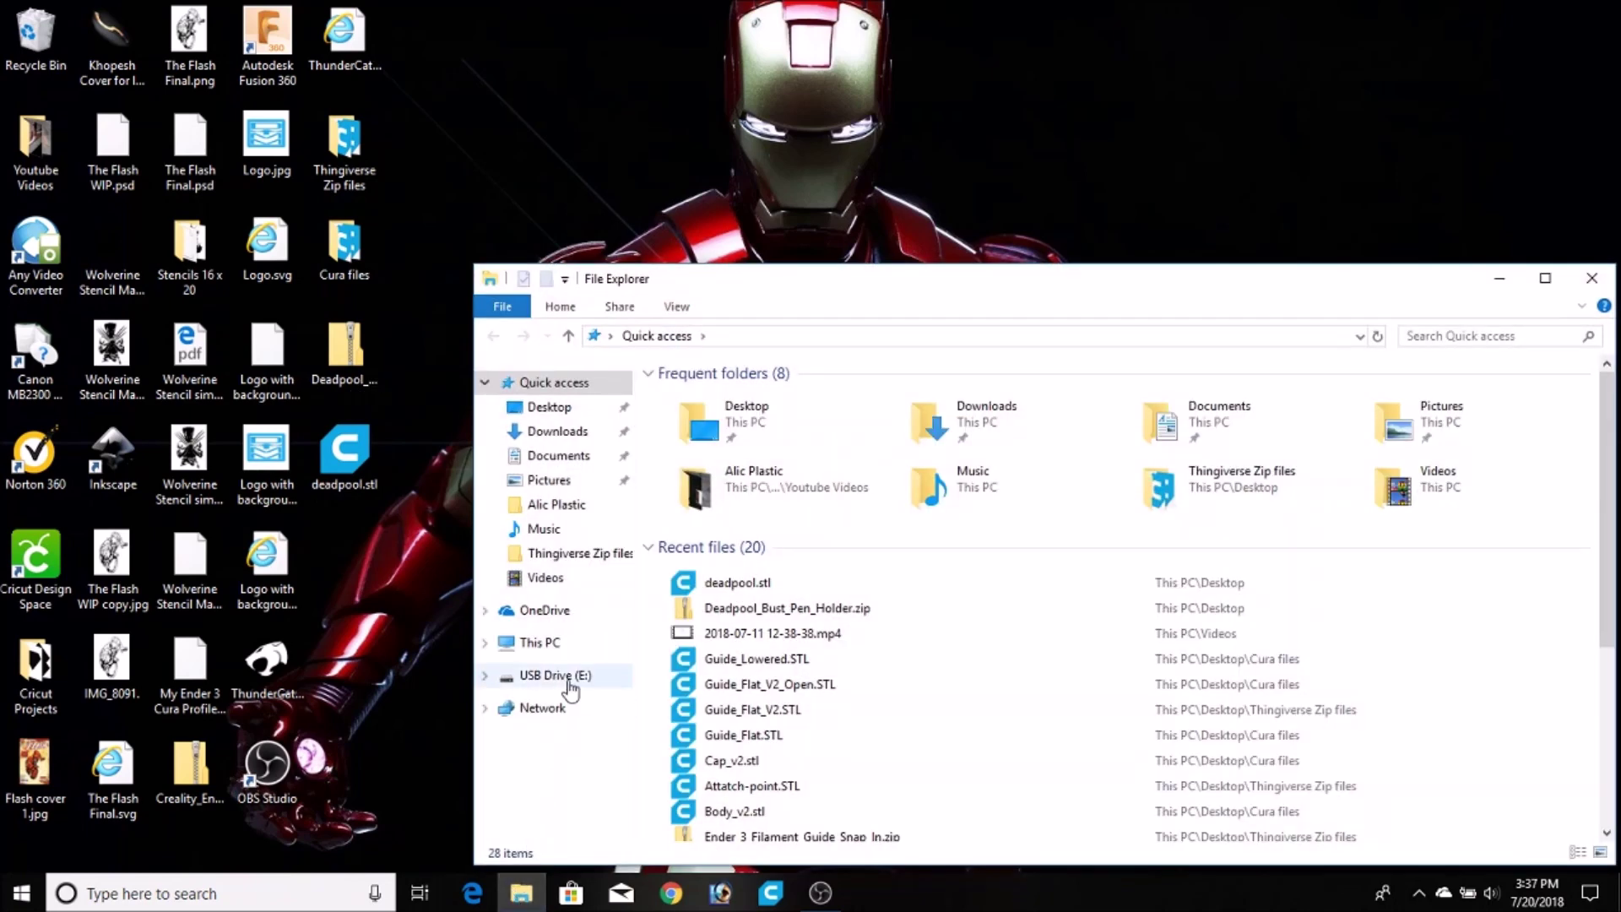
pyautogui.click(569, 681)
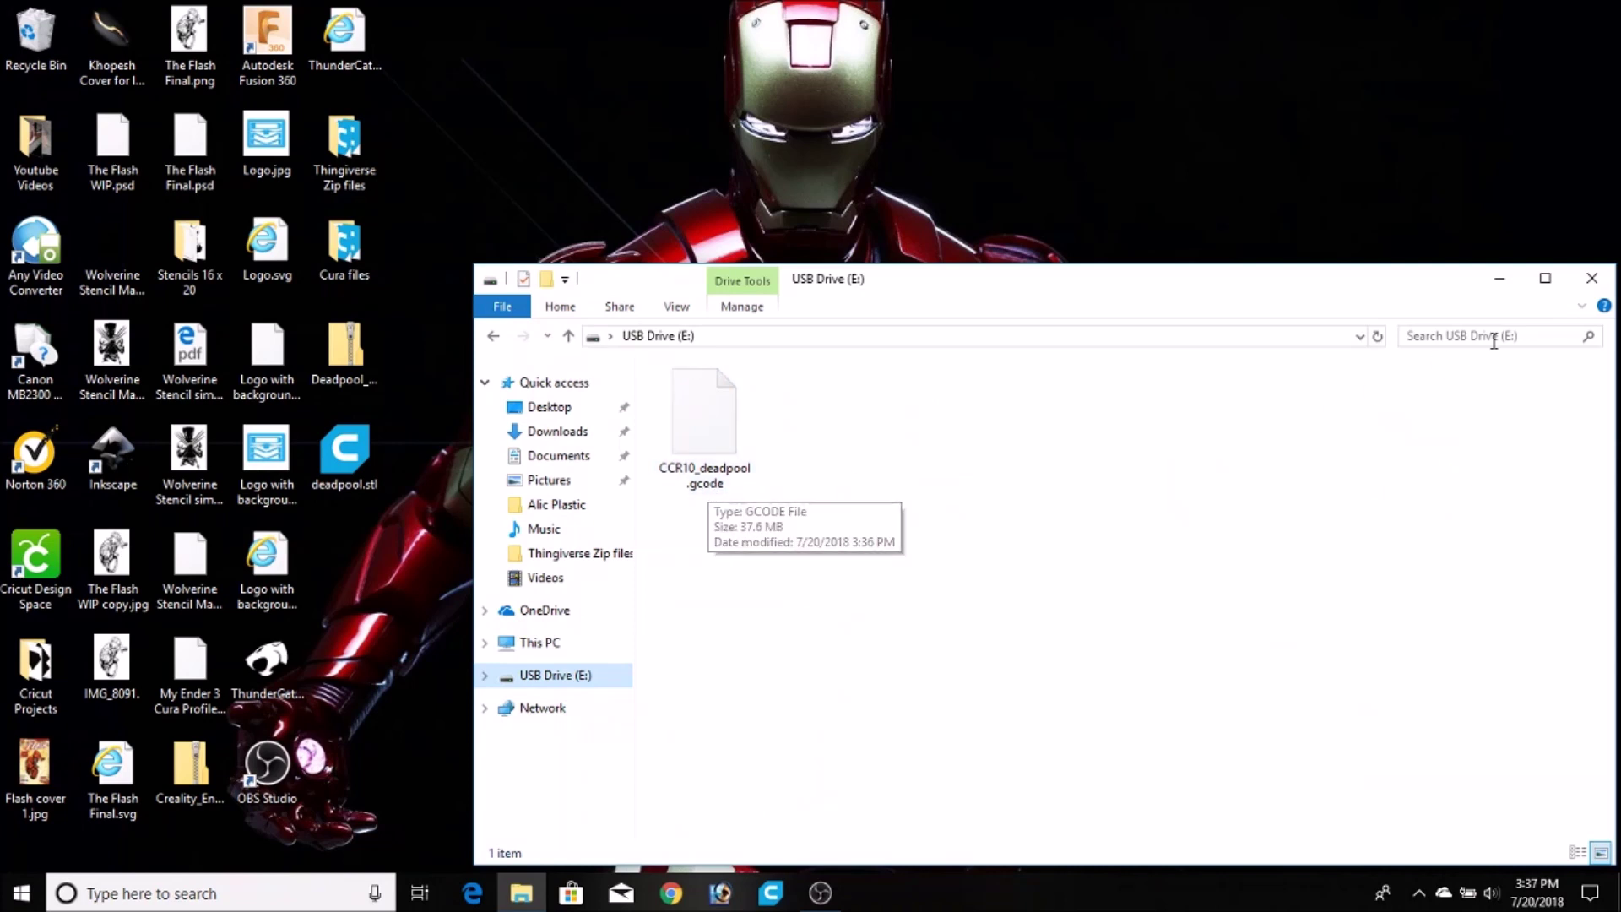
pyautogui.click(1594, 280)
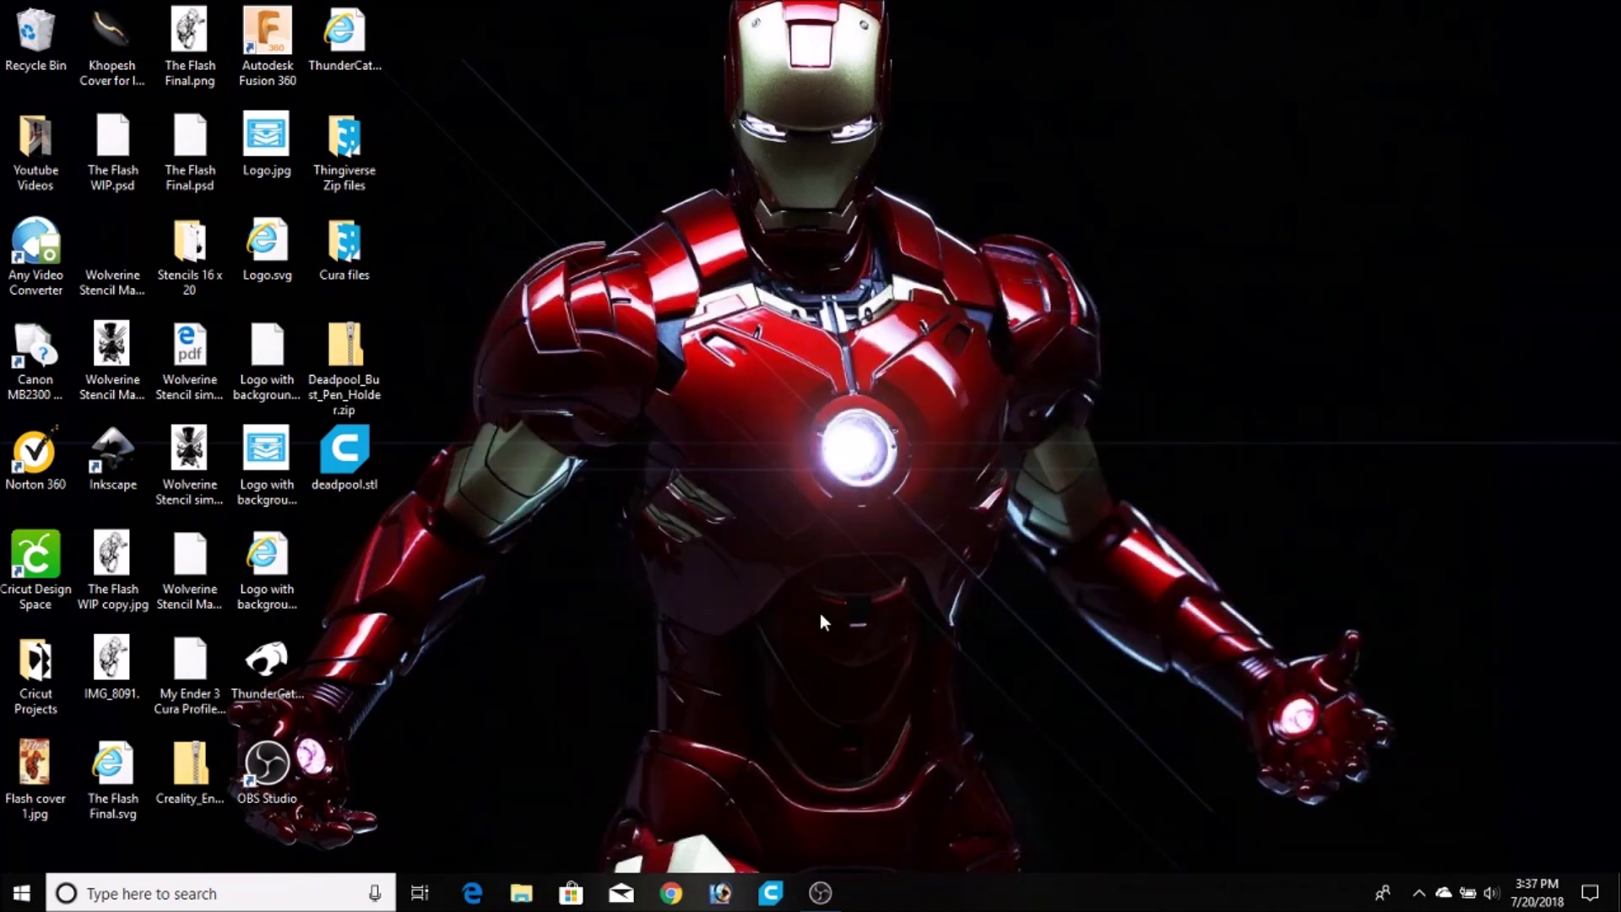